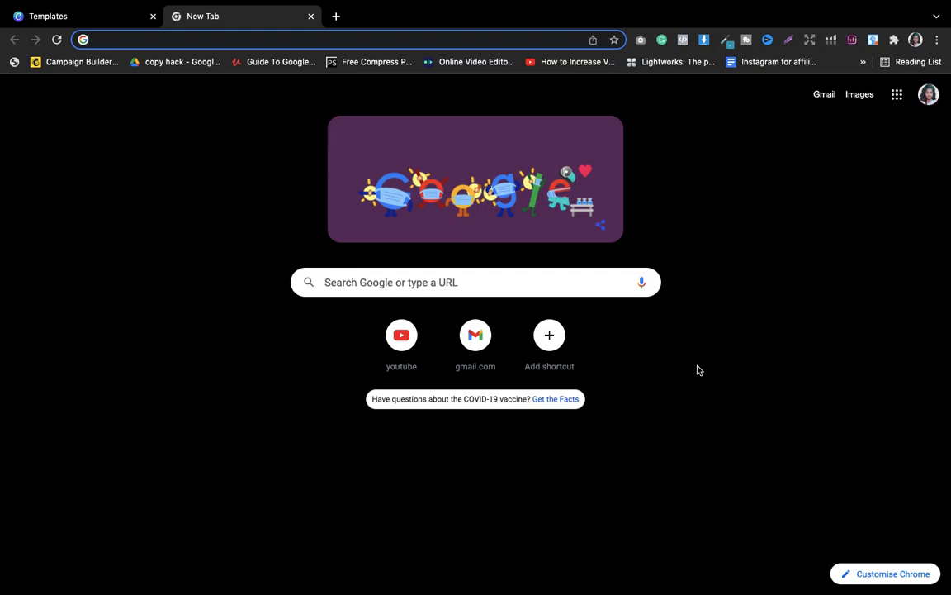
- Open creativefabrica.com/search/ in the new browser tab
type("CREativefabrica.com/search/")
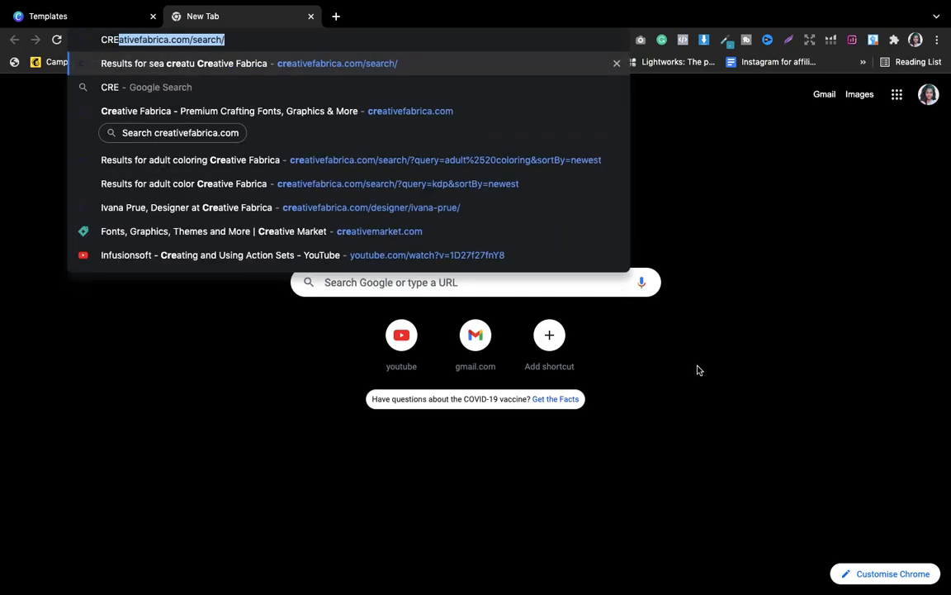
key("Return")
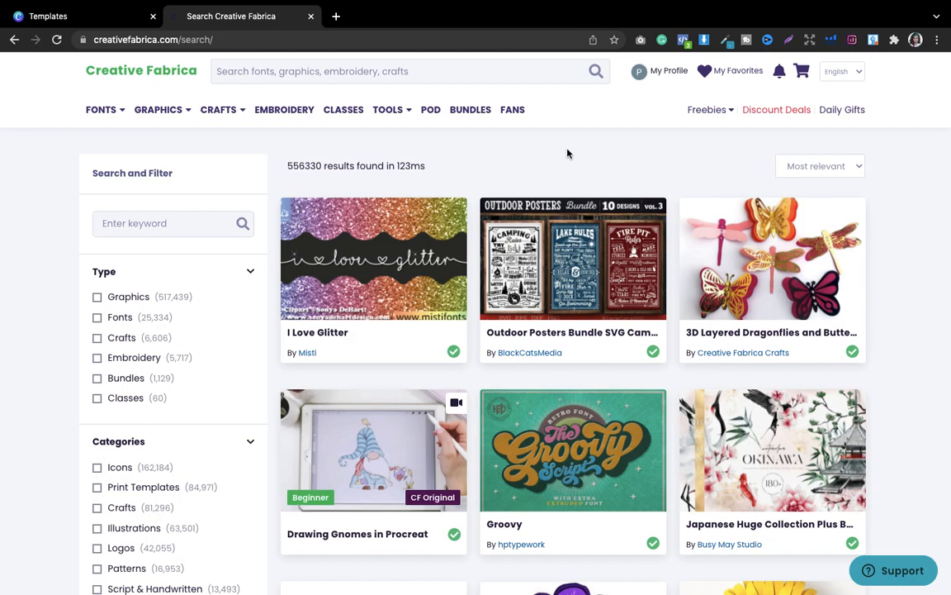
- Search Creative Fabrica for "SEA ANIMALS coloring pages" and open the product Sea Animals Coloring Pages Volume 2
left_click(408, 66)
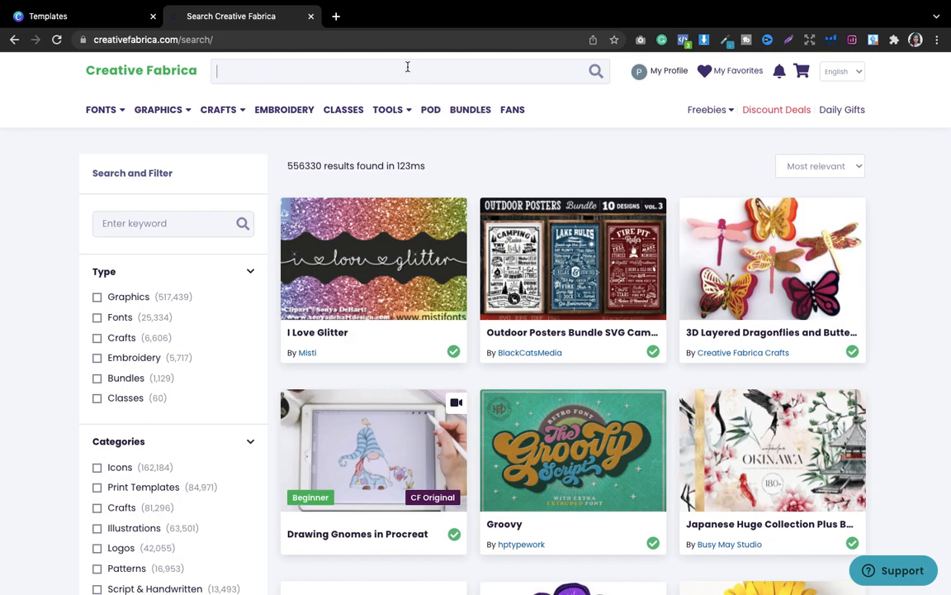
type("SEA ANIMALS")
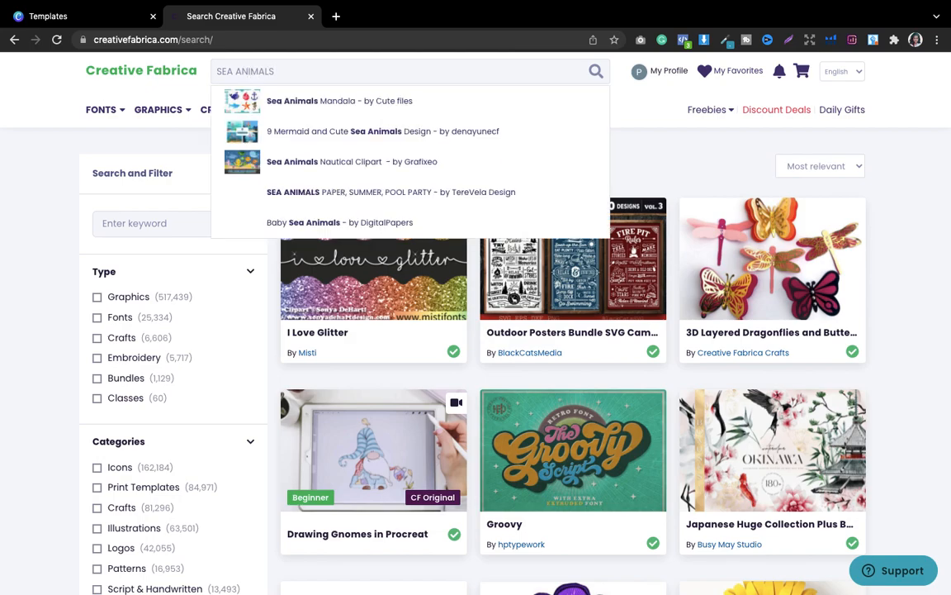
type(" coloring")
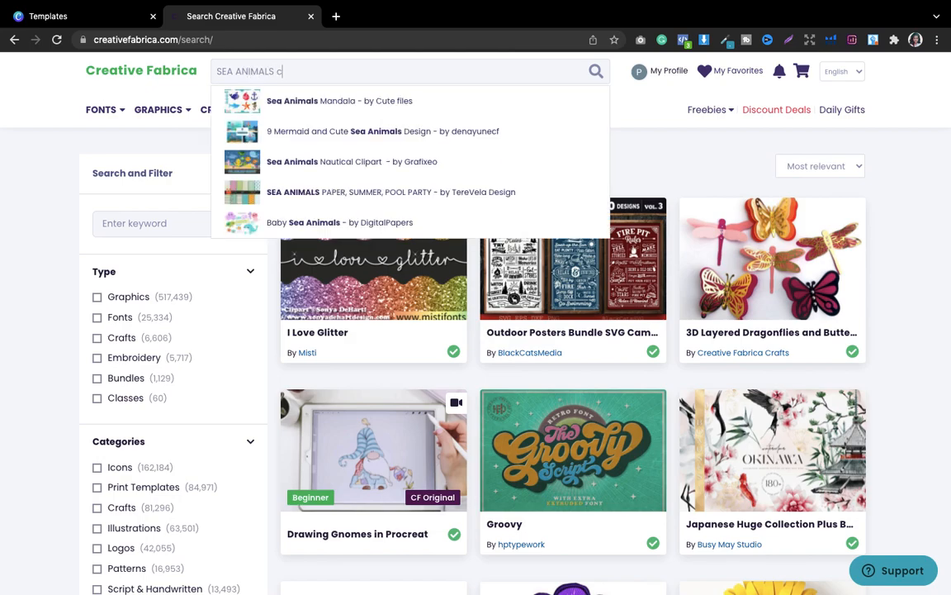
type(" pages")
key("Return")
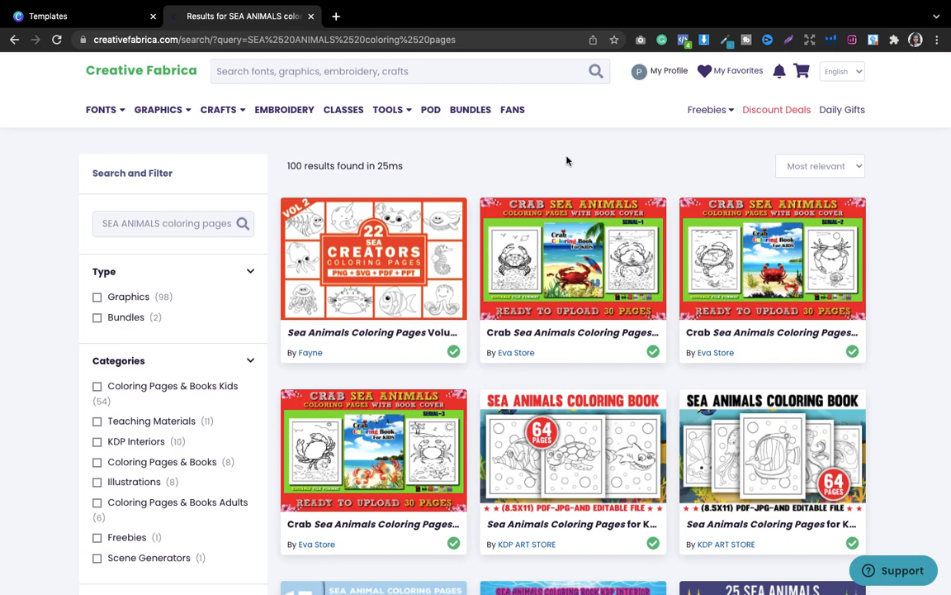
left_click(373, 280)
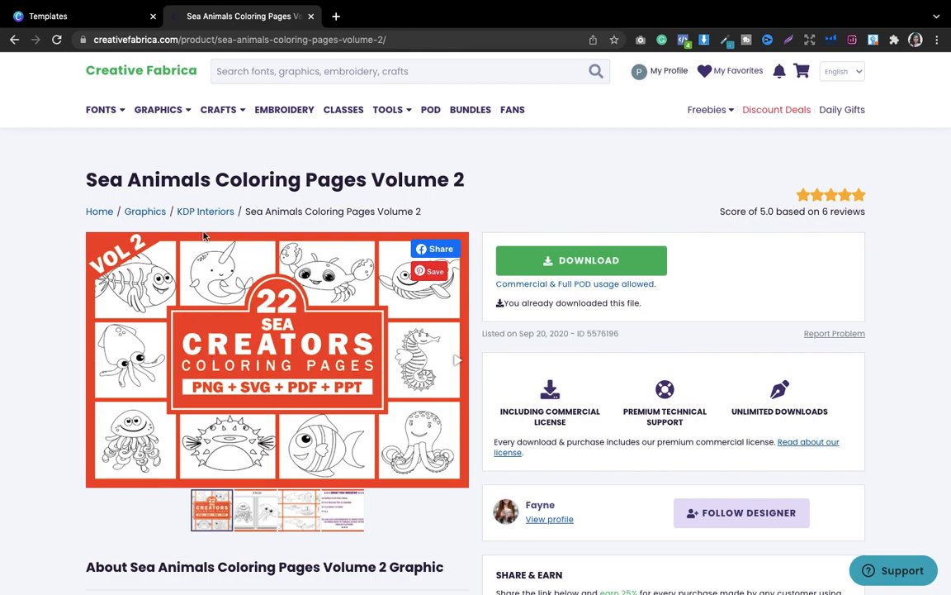
- Switch to Canva and create a blank custom-size design using the recent 8.625 x 11.25 in size
left_click(97, 23)
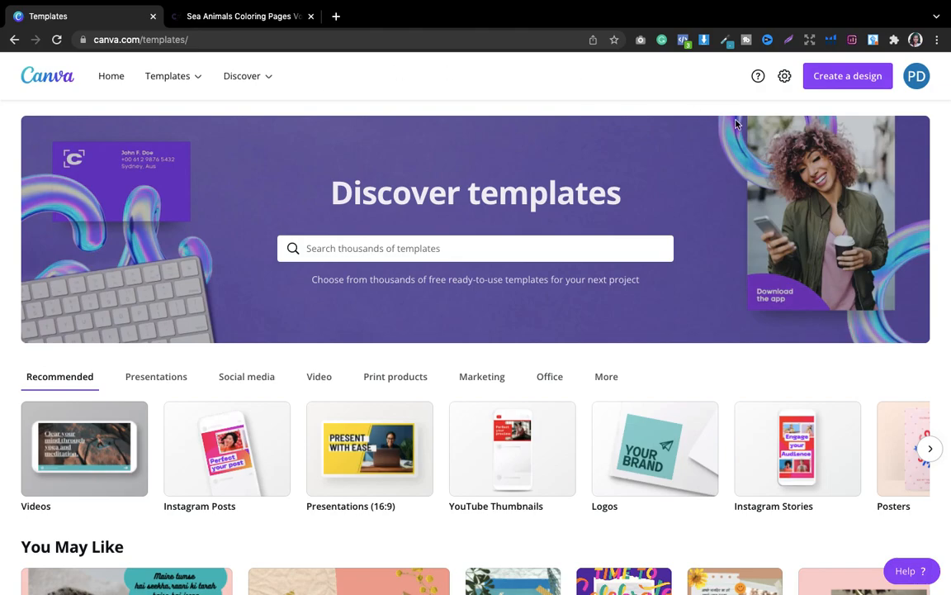
left_click(849, 83)
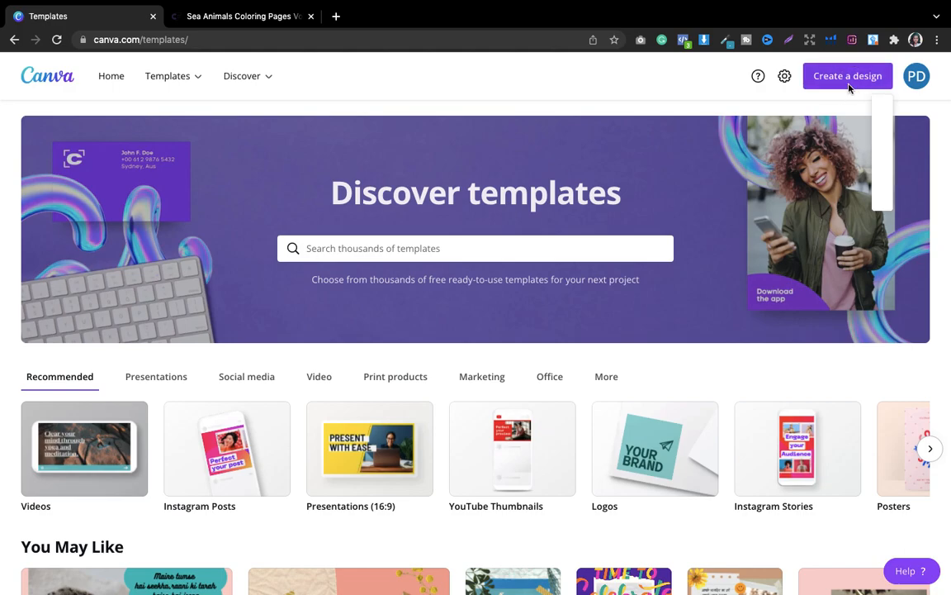
left_click(727, 142)
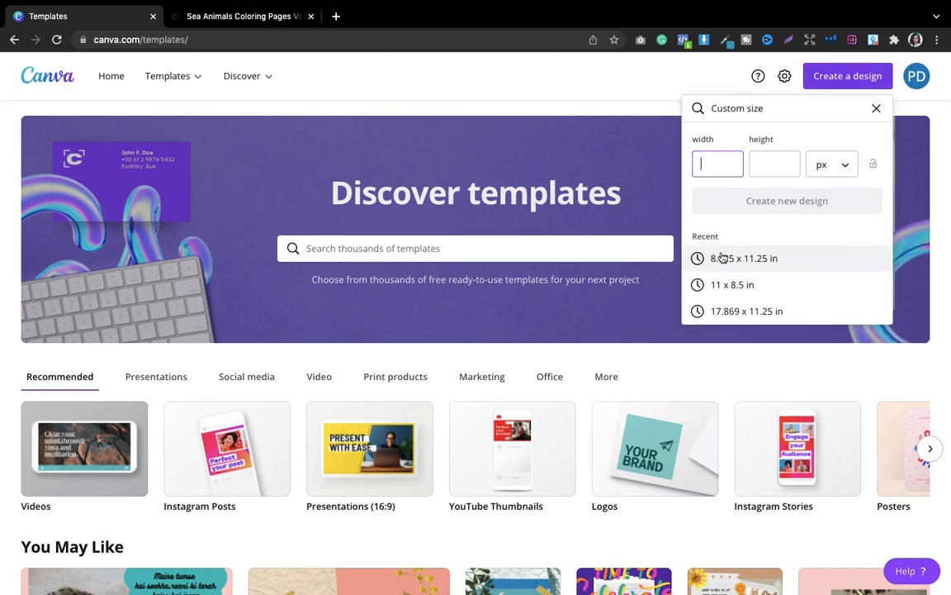
left_click(721, 257)
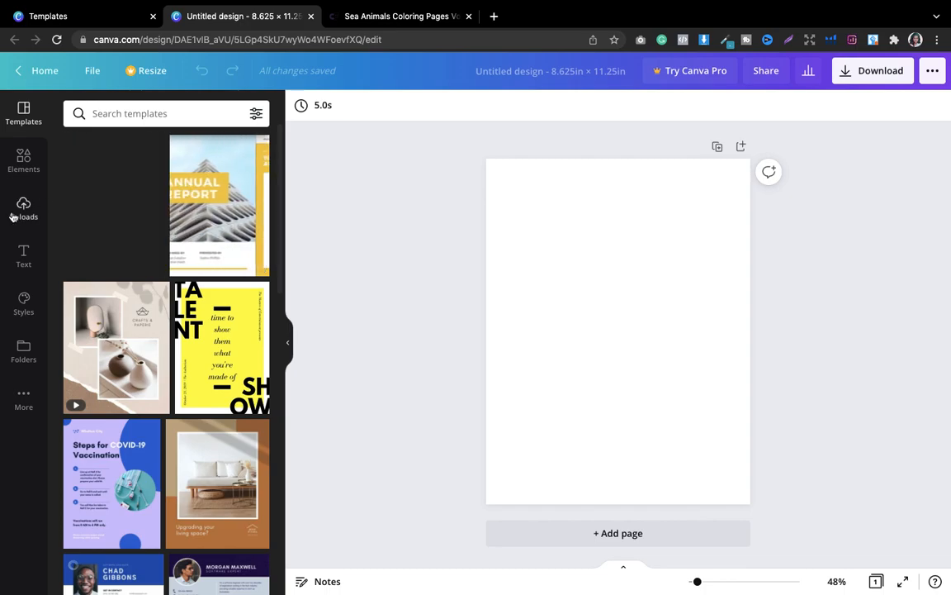
- Search the elements library for "borders" and browse the results for a suitable page frame
left_click(13, 161)
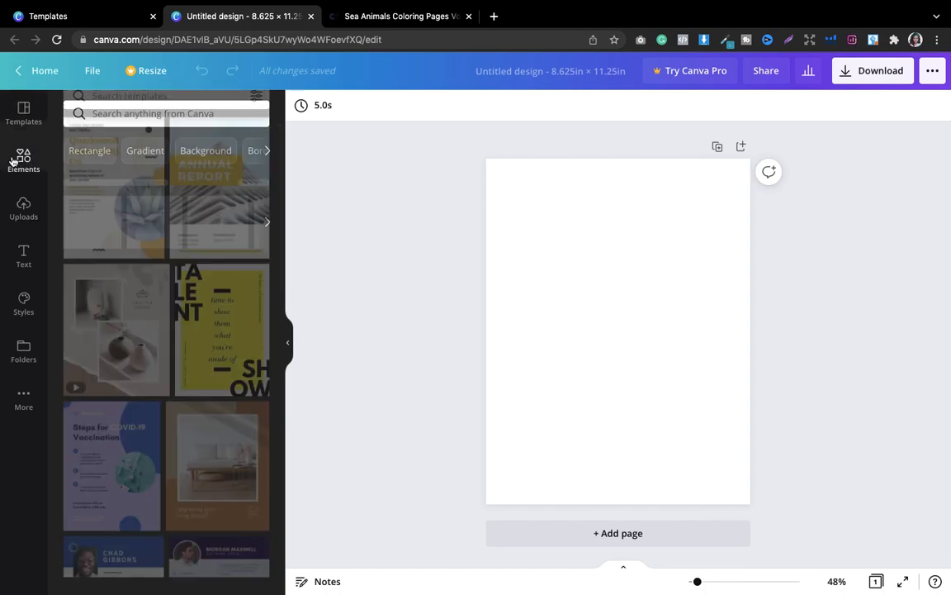
left_click(130, 113)
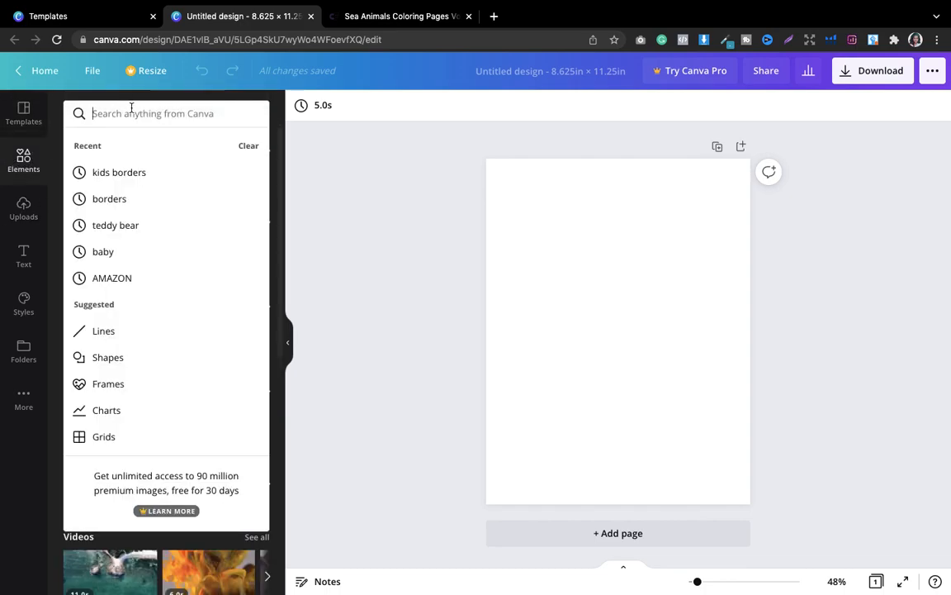
left_click(96, 197)
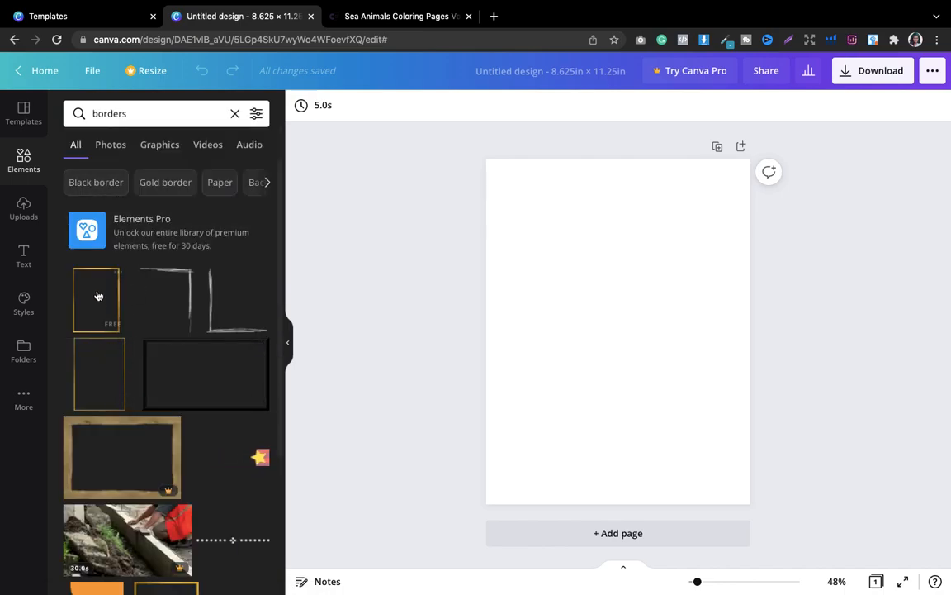
left_click_drag(279, 221, 279, 382)
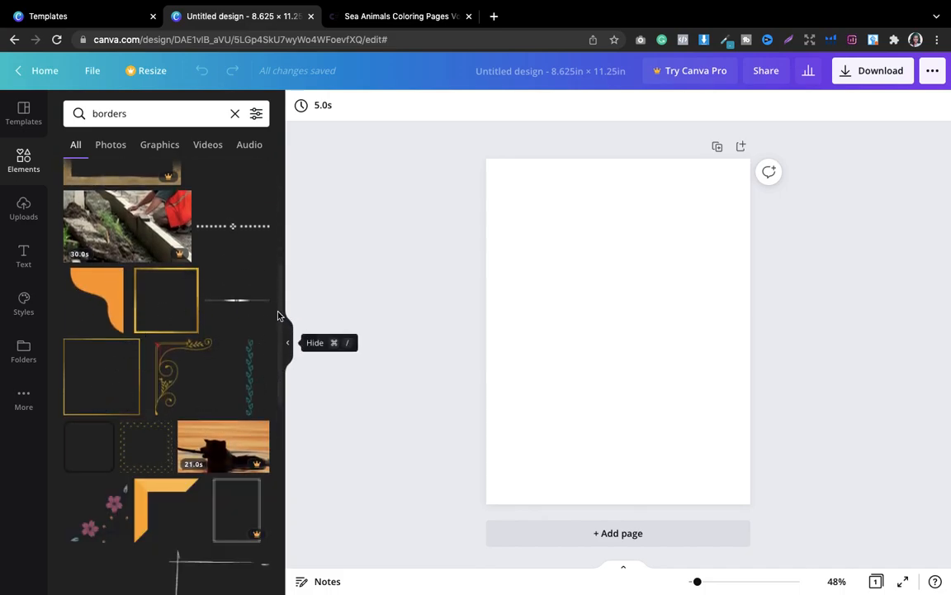
left_click_drag(276, 312, 186, 131)
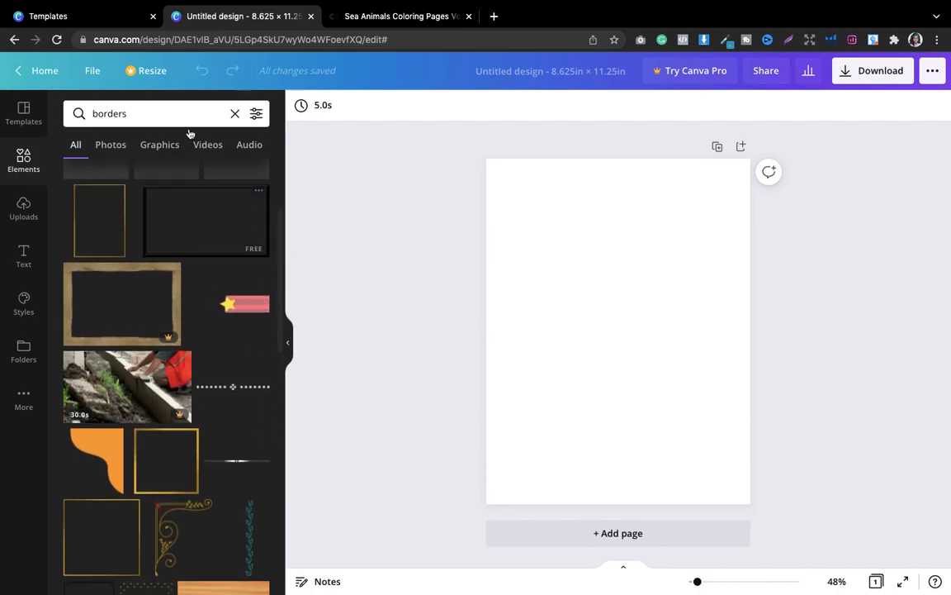
- Clear the element search and show the full Lines & Shapes collection down to its frame outlines
left_click(235, 113)
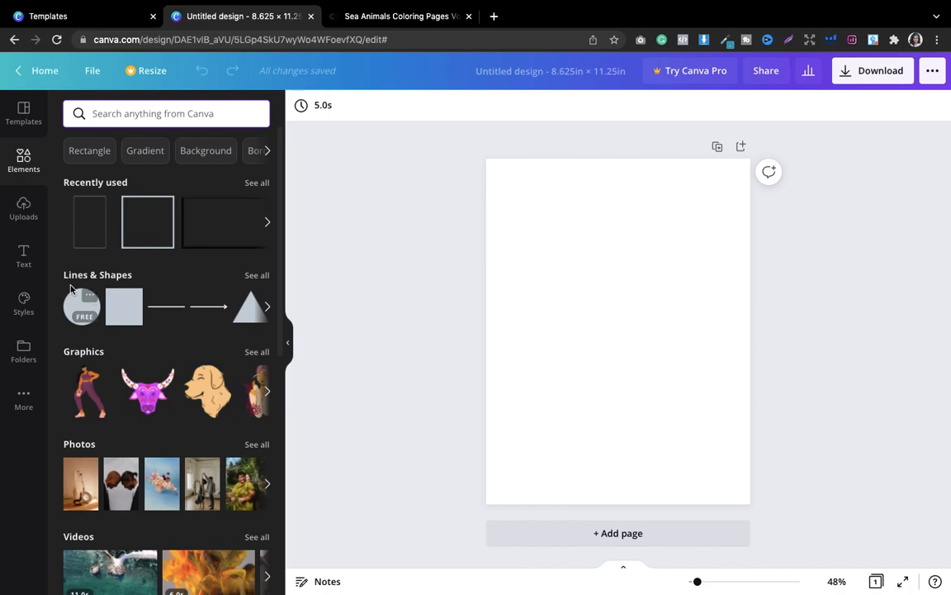
left_click(255, 275)
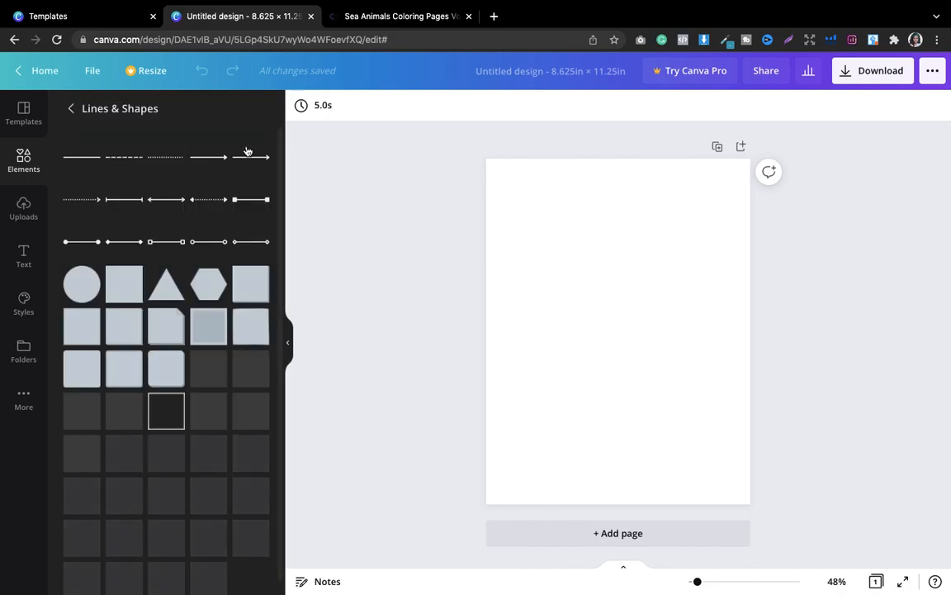
left_click_drag(279, 215, 276, 452)
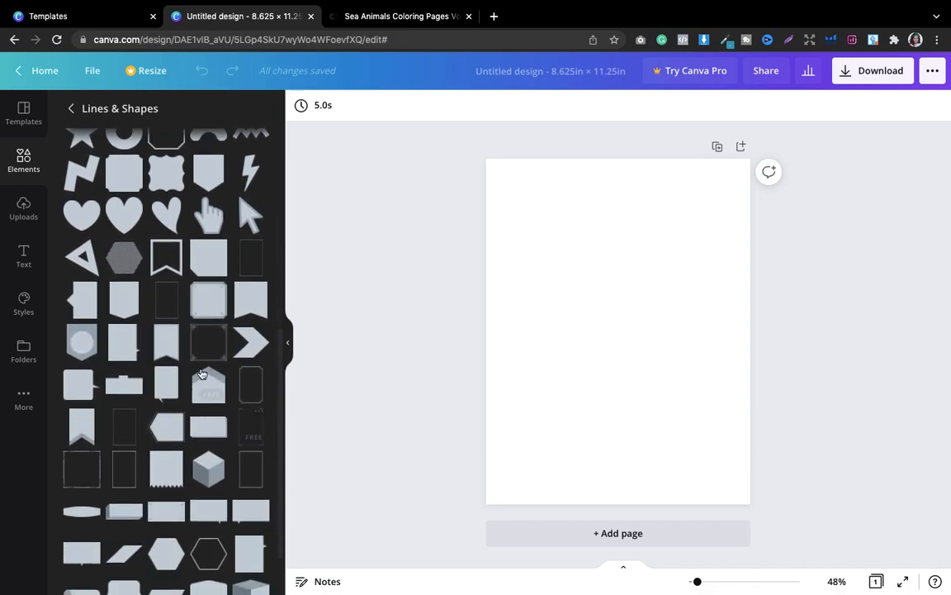
left_click(247, 386)
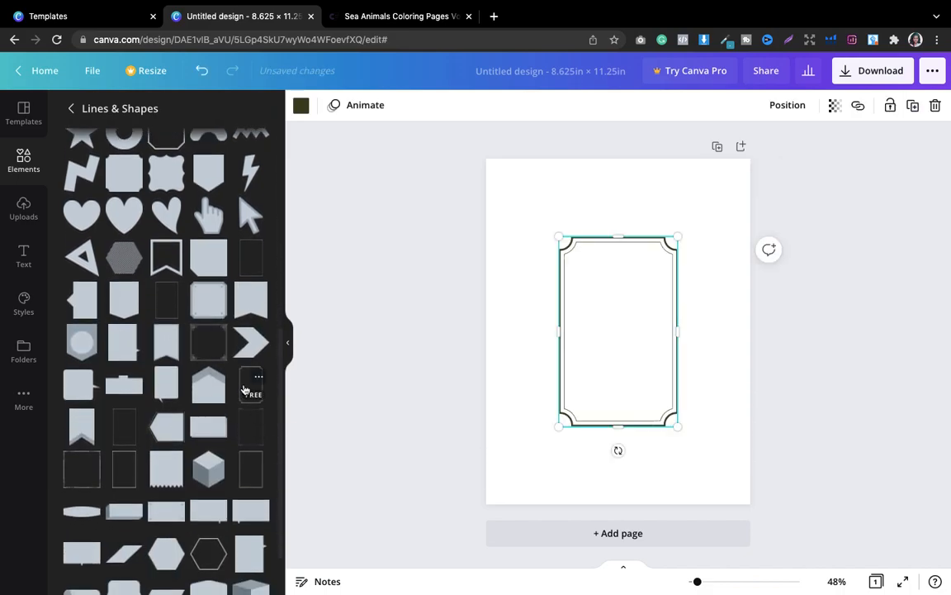
left_click_drag(561, 428, 524, 480)
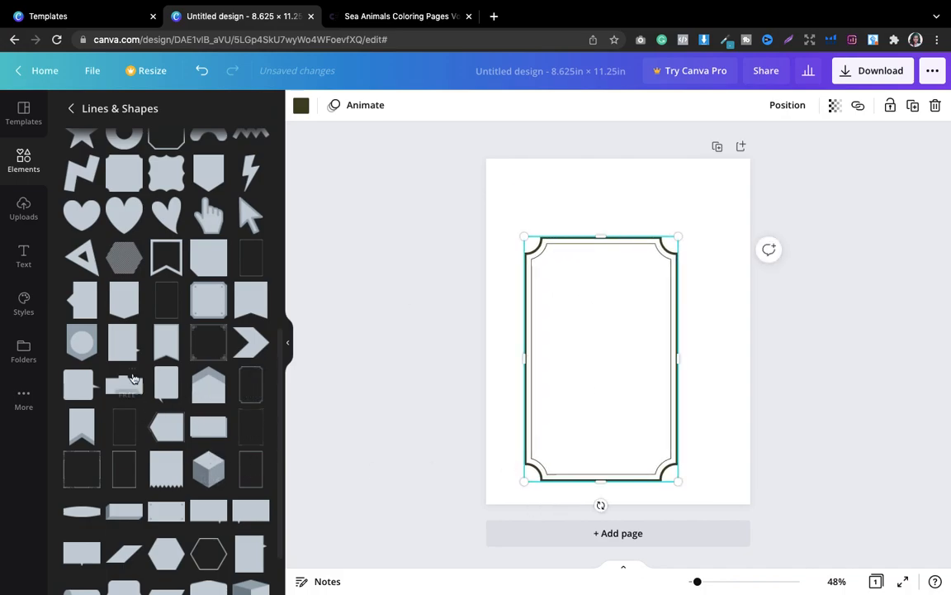
left_click_drag(592, 323, 582, 269)
left_click_drag(658, 421, 727, 477)
key("Delete")
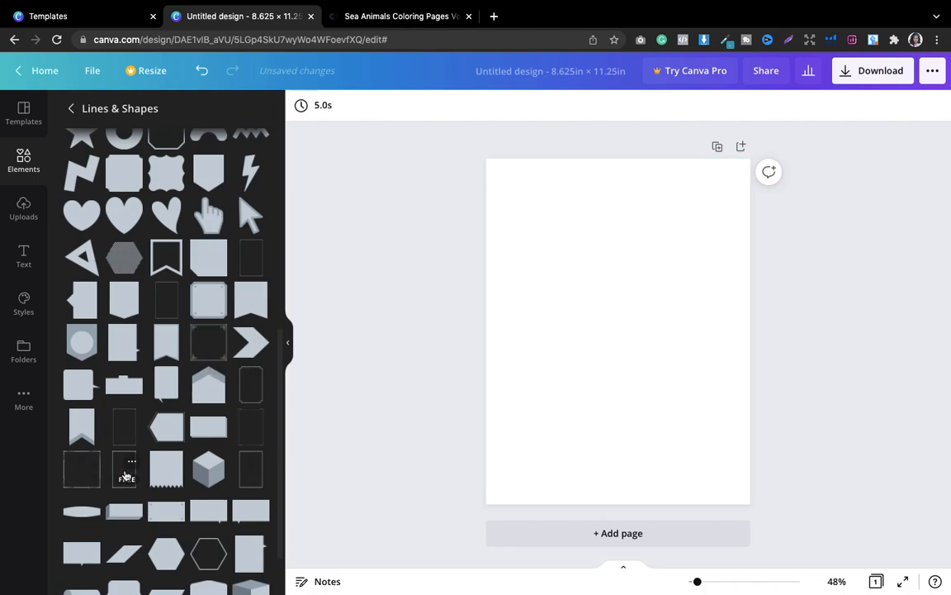
- Add the thin double-line frame with cut corners to the page and enlarge it to about 6.5 x 9.7 in
left_click(174, 292)
left_click(310, 272)
left_click(167, 303)
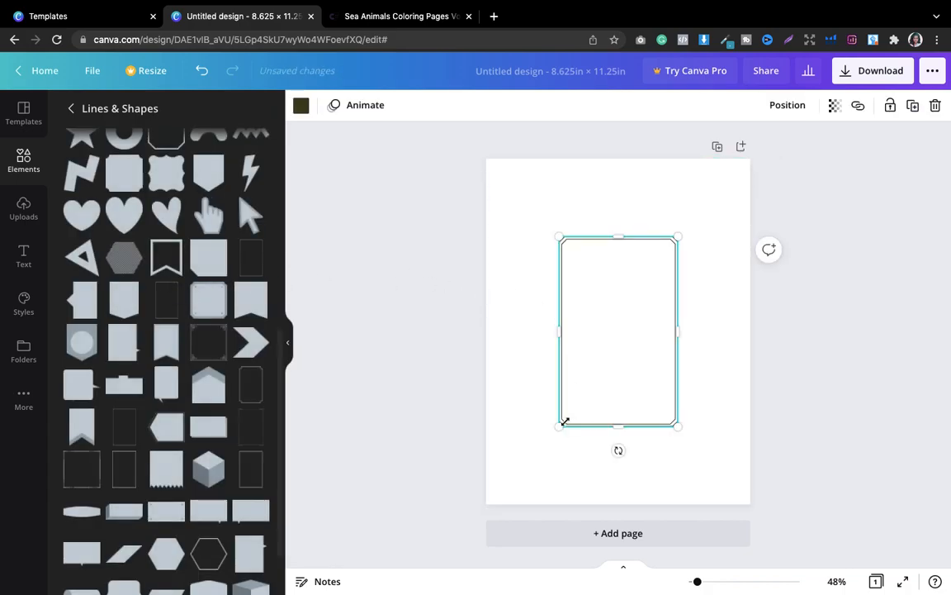
left_click_drag(560, 426, 488, 464)
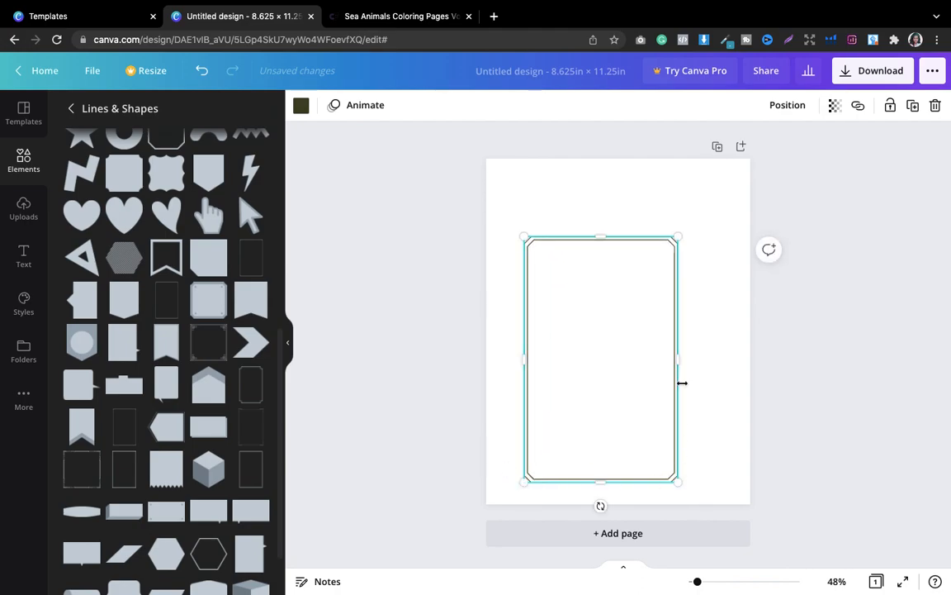
left_click_drag(679, 360, 715, 358)
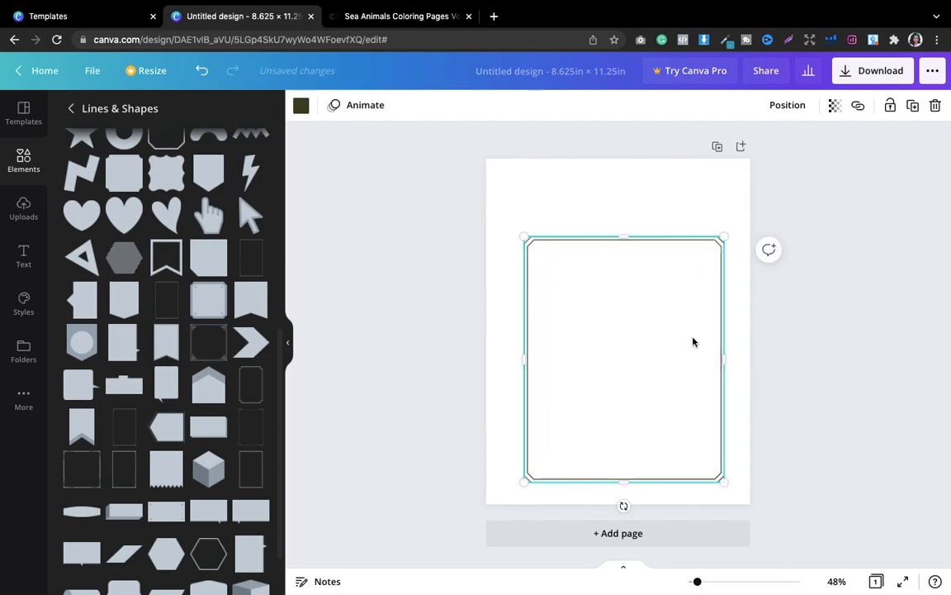
left_click_drag(629, 237, 621, 186)
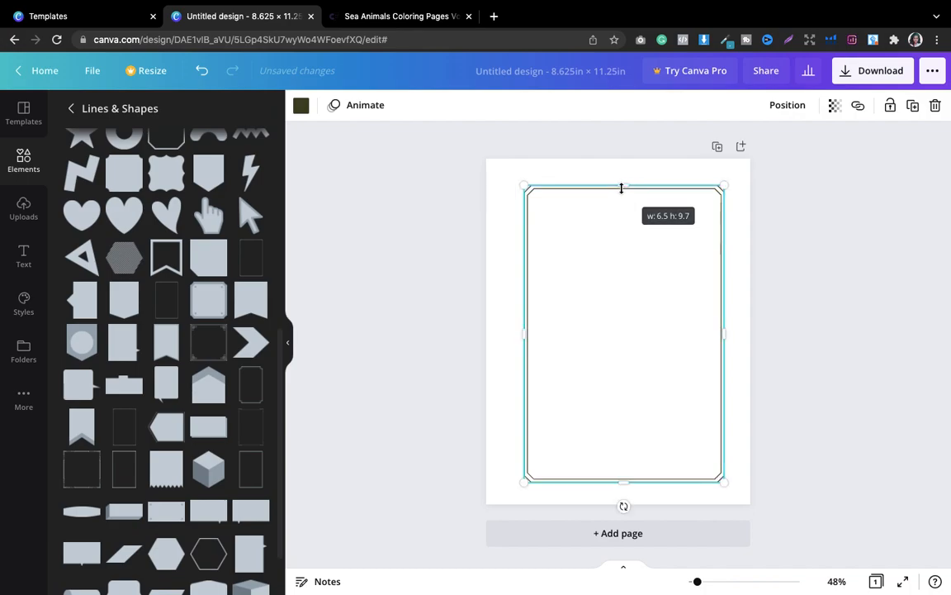
- Enlarge the cut-corner frame slightly and center it on the page
left_click(792, 394)
left_click_drag(629, 380, 627, 386)
left_click_drag(521, 479, 515, 485)
left_click_drag(717, 486, 723, 490)
left_click_drag(658, 429, 658, 431)
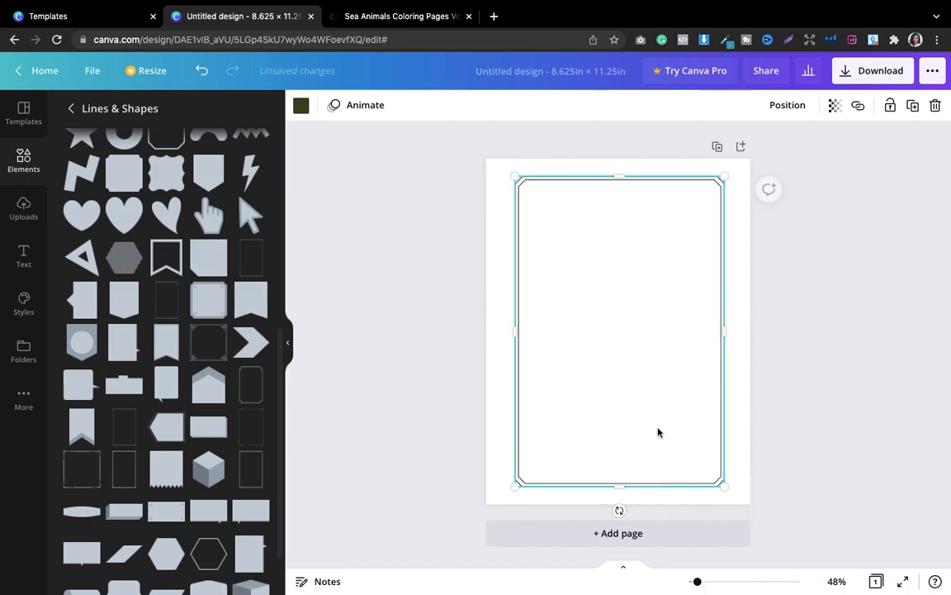
left_click(809, 446)
left_click(648, 330)
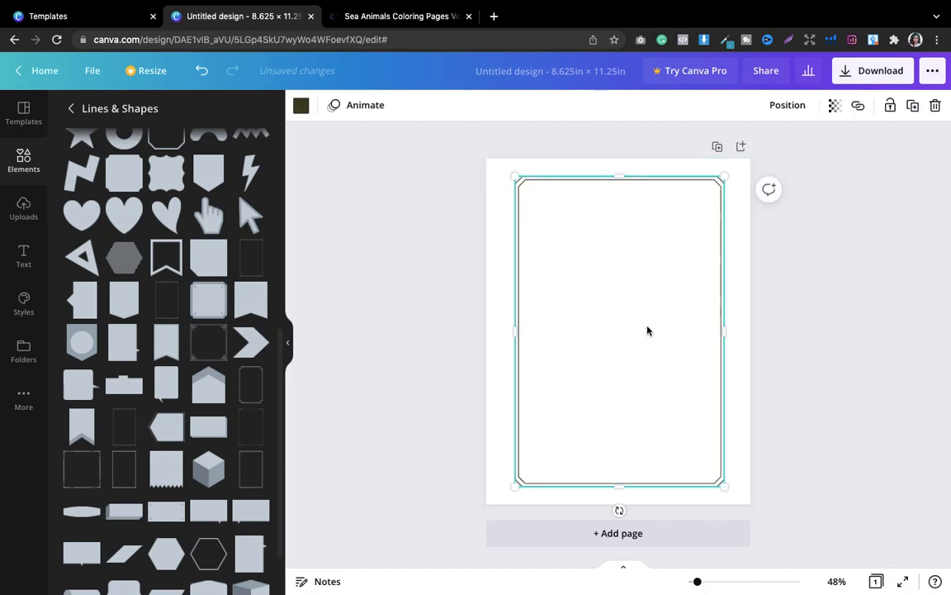
- Shorten the frame slightly at its upper and lower edges to widen the page margins there
left_click(515, 179)
left_click(621, 180)
left_click_drag(621, 181, 621, 186)
left_click_drag(620, 486, 621, 480)
left_click(811, 411)
left_click(599, 302)
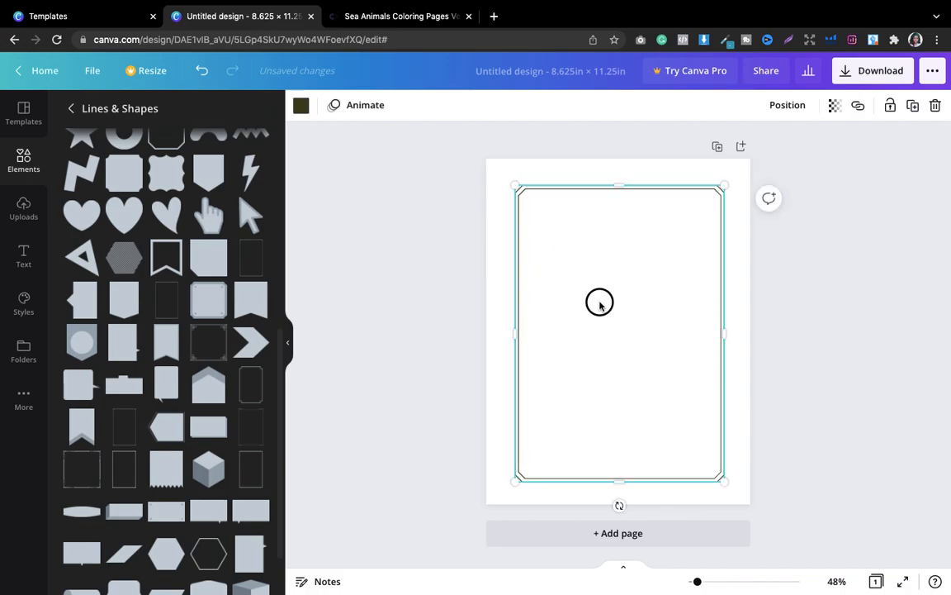
- Insert the uploaded smiling sea creature drawing with curly tentacles and scale it down slightly to fit inside the frame
left_click(23, 206)
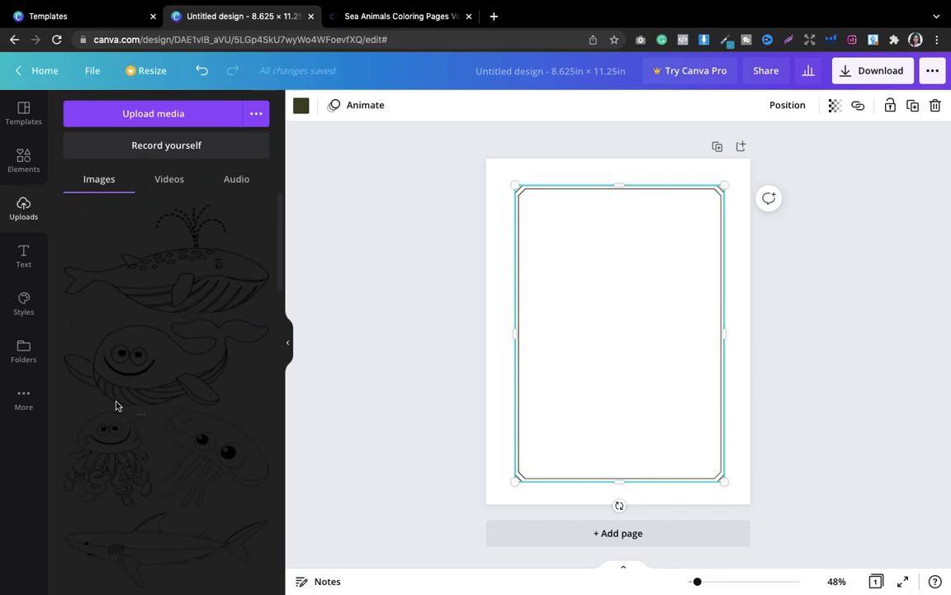
left_click(103, 460)
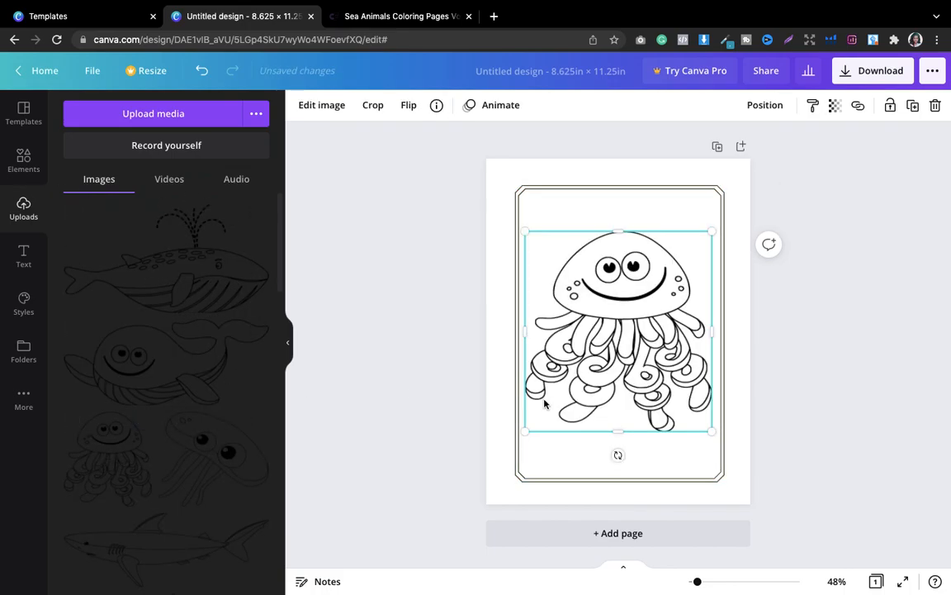
left_click_drag(526, 426, 536, 416)
left_click(886, 343)
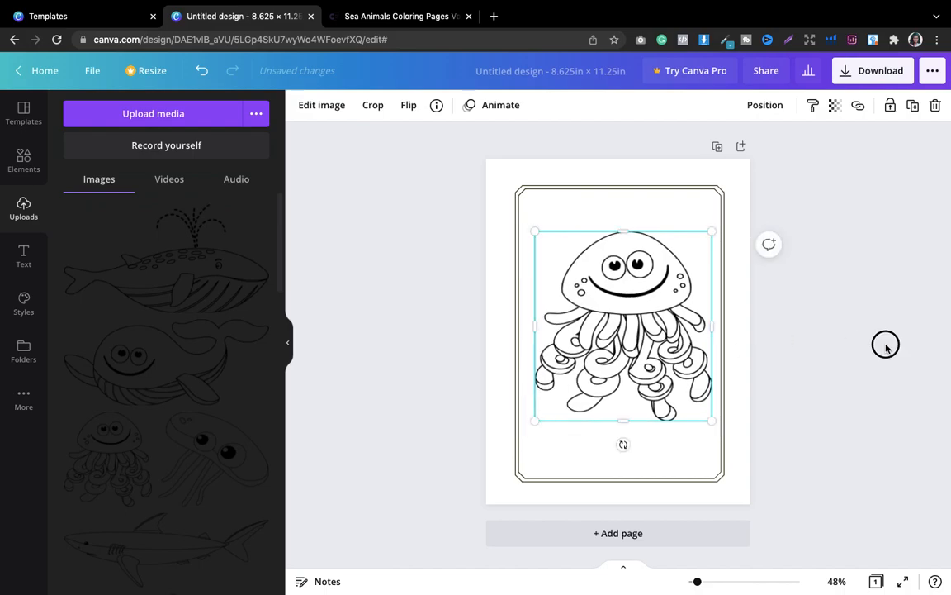
- Move the sea creature drawing up and center it horizontally within the frame, leaving room below for a caption
left_click_drag(673, 348, 636, 334)
left_click(762, 330)
left_click(640, 291)
left_click_drag(639, 291, 639, 288)
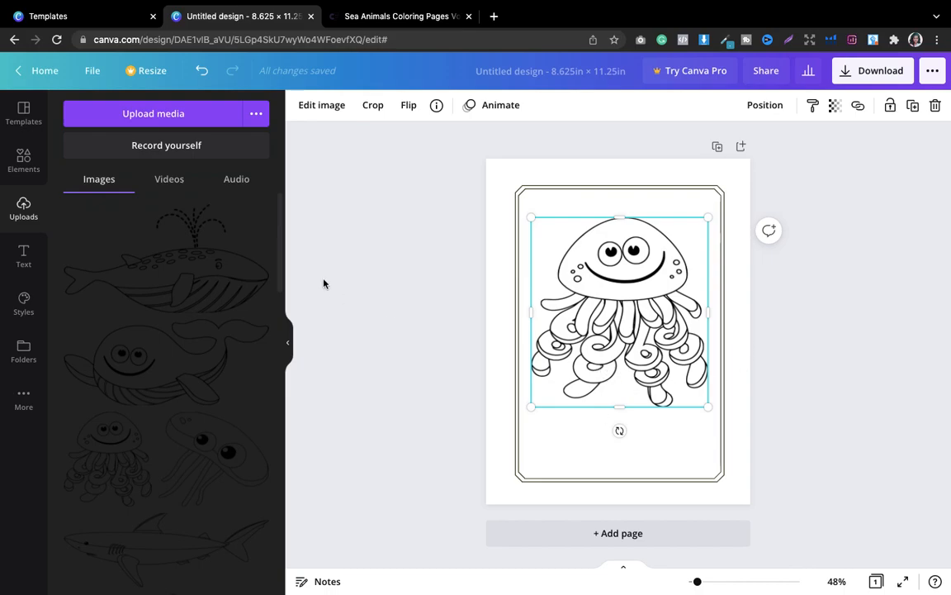
- Add a heading below the drawing and replace its placeholder text with "OCTOPUS"
left_click(24, 255)
left_click(132, 184)
left_click(642, 446)
key("super+a")
key("BackSpace")
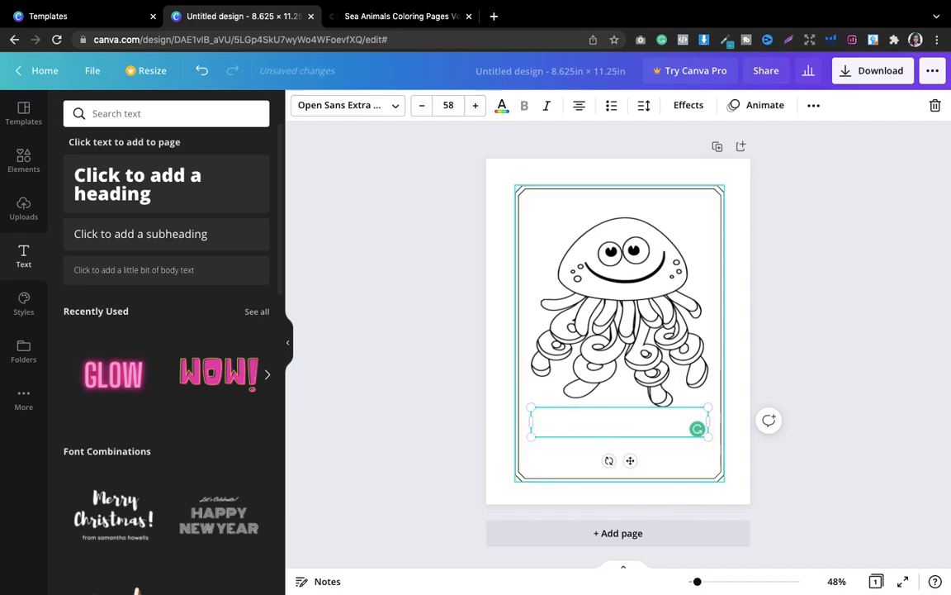
type("TOPUS")
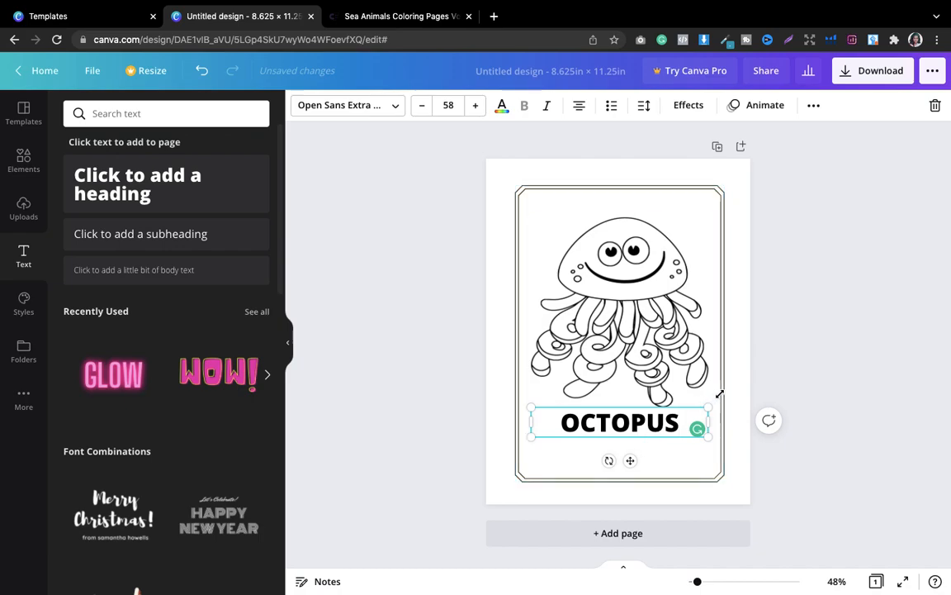
- Narrow the OCTOPUS text box to fit the width of its word
left_click(799, 380)
left_click(634, 428)
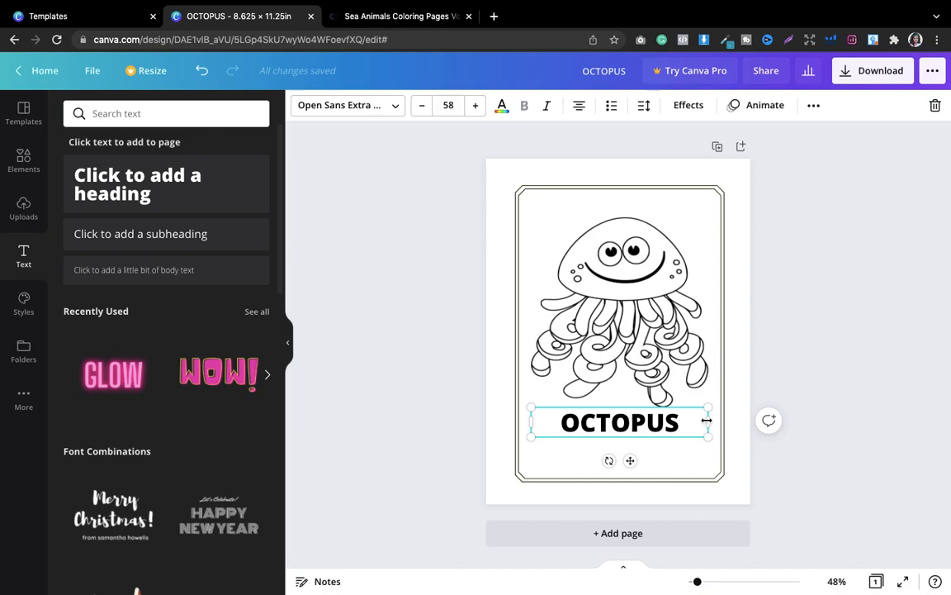
left_click_drag(706, 421, 656, 421)
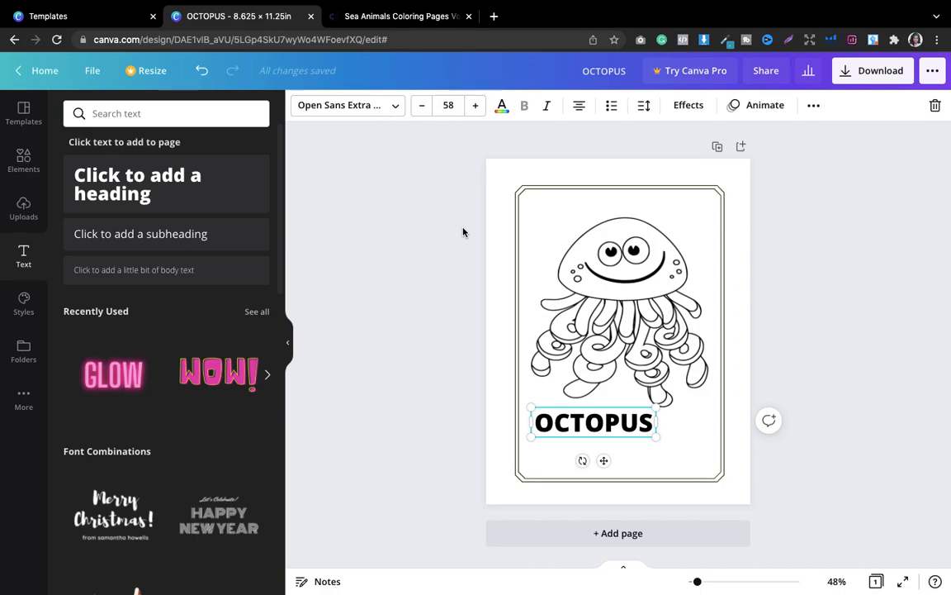
left_click(720, 461)
left_click(788, 478)
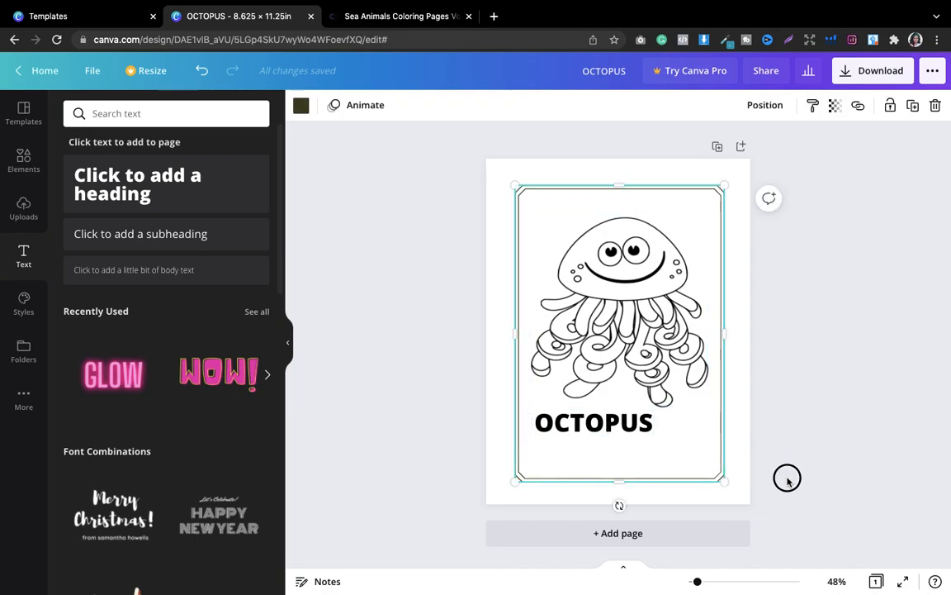
- Move the OCTOPUS caption slightly down toward the frame's center and enlarge it to font size 82.2
left_click_drag(565, 427, 583, 432)
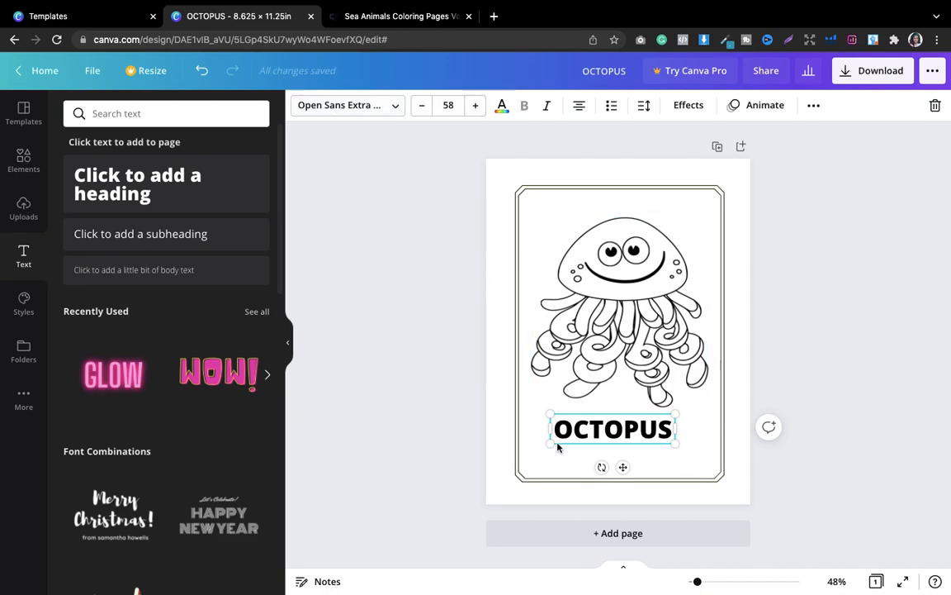
left_click_drag(551, 443, 533, 447)
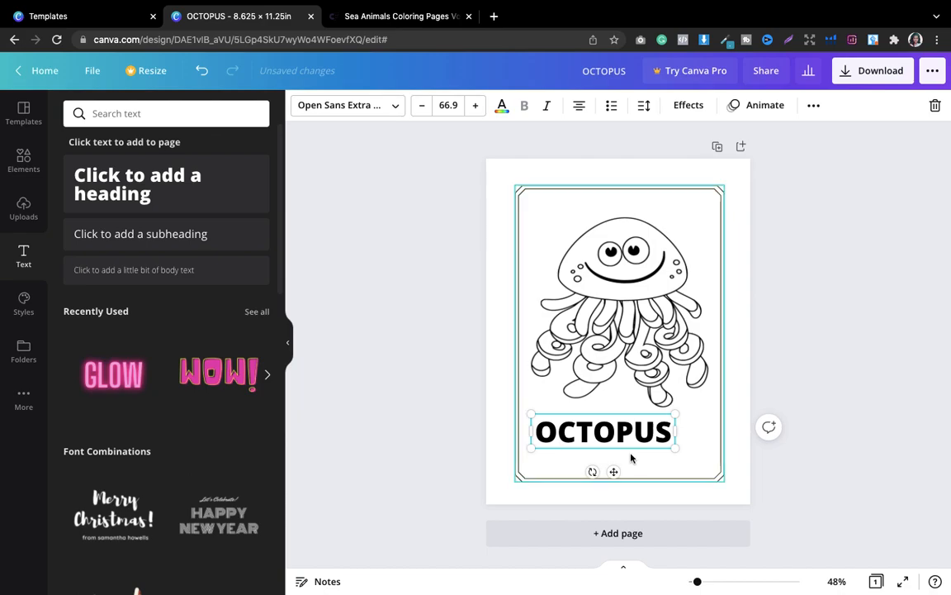
left_click_drag(678, 446, 711, 457)
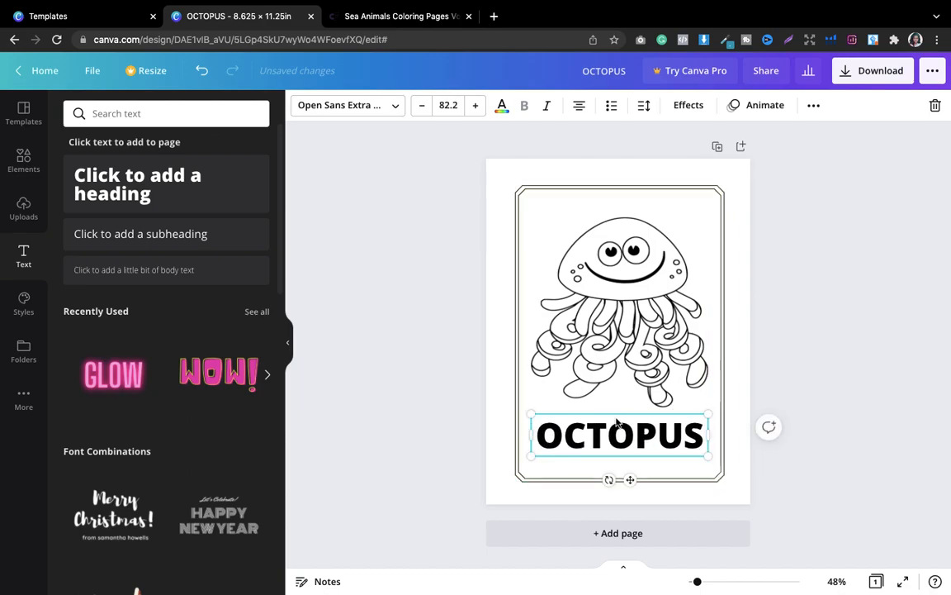
- Apply the Splice effect in white to the OCTOPUS caption and enlarge it slightly to font size 87.2
double_click(611, 433)
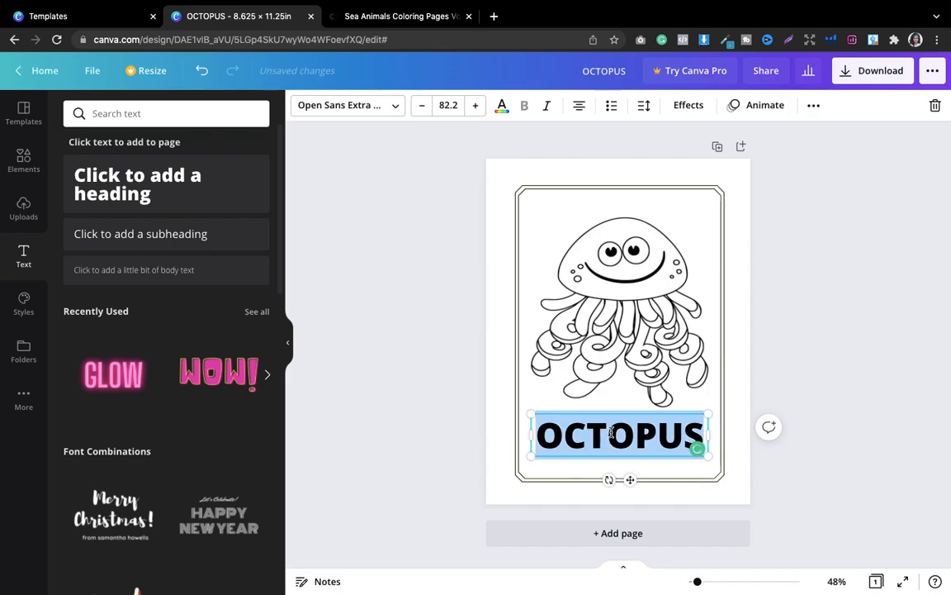
left_click(689, 102)
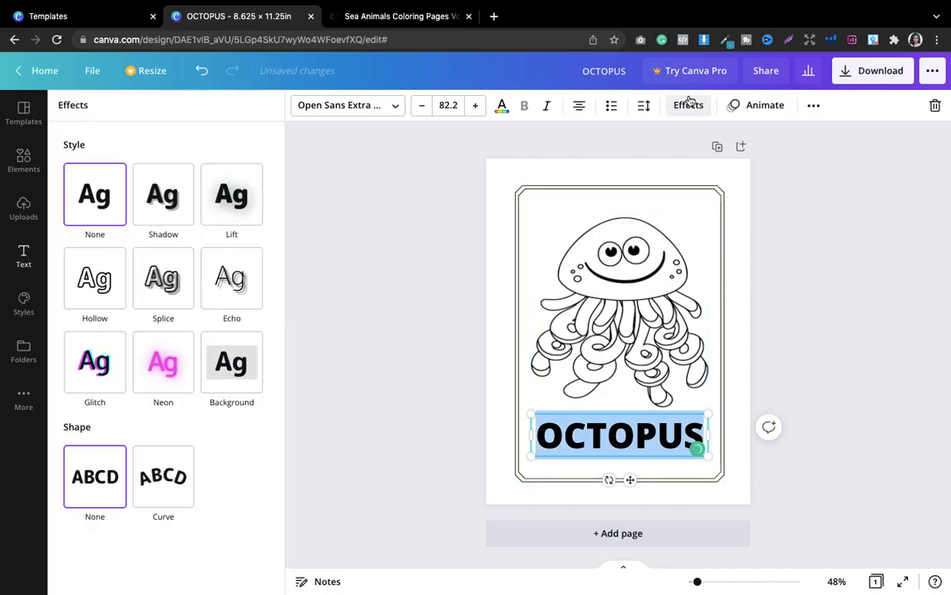
left_click(152, 280)
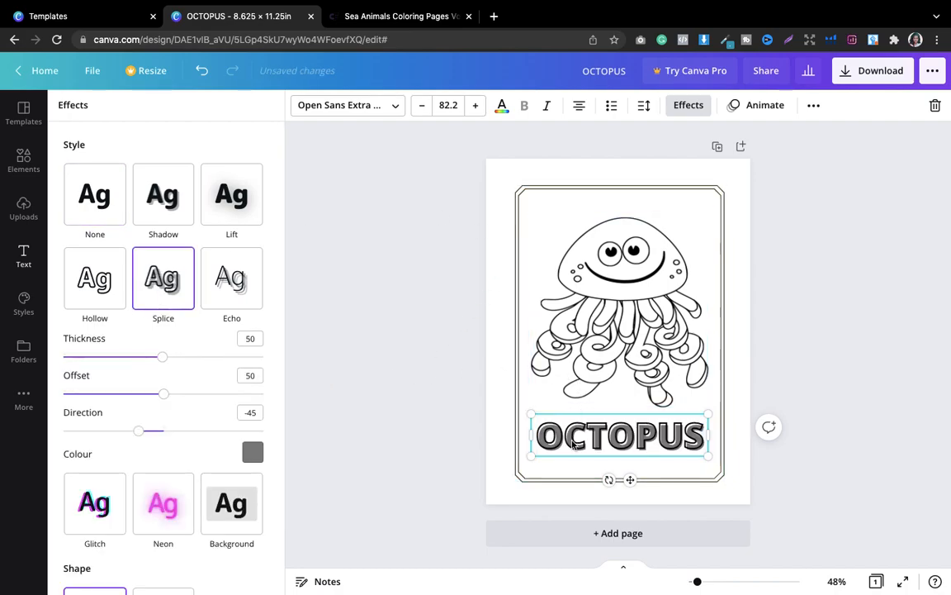
left_click(253, 452)
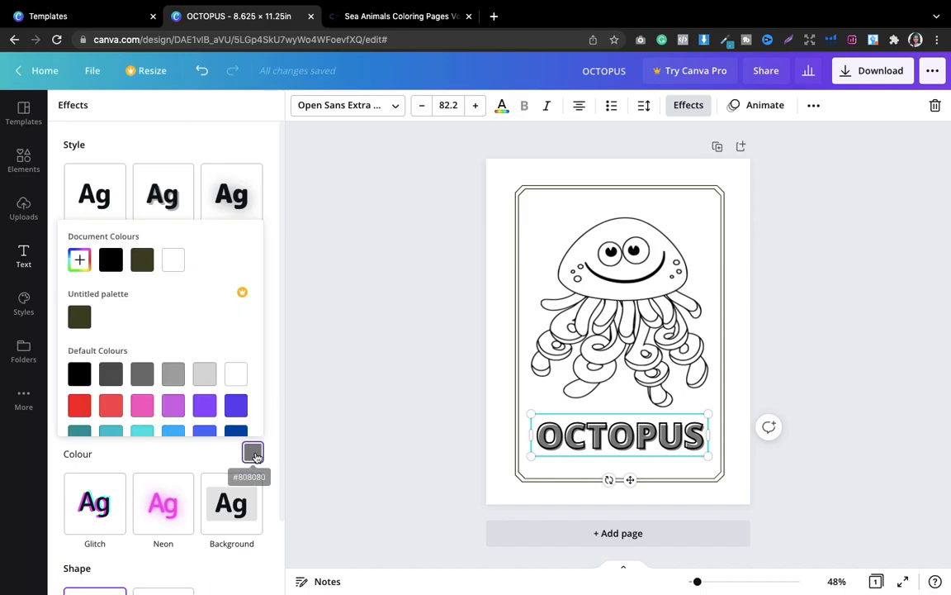
left_click(175, 264)
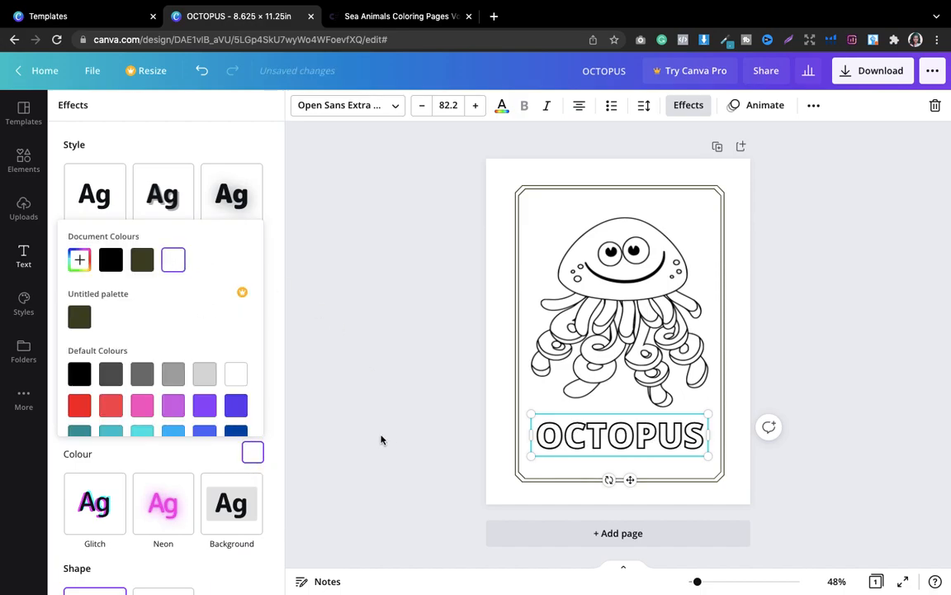
left_click(382, 440)
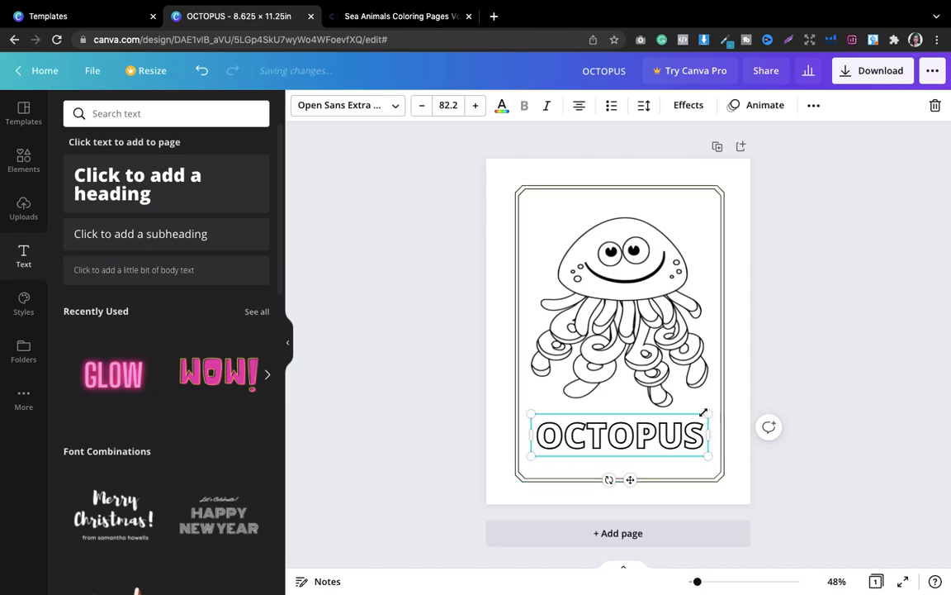
left_click_drag(706, 412, 710, 403)
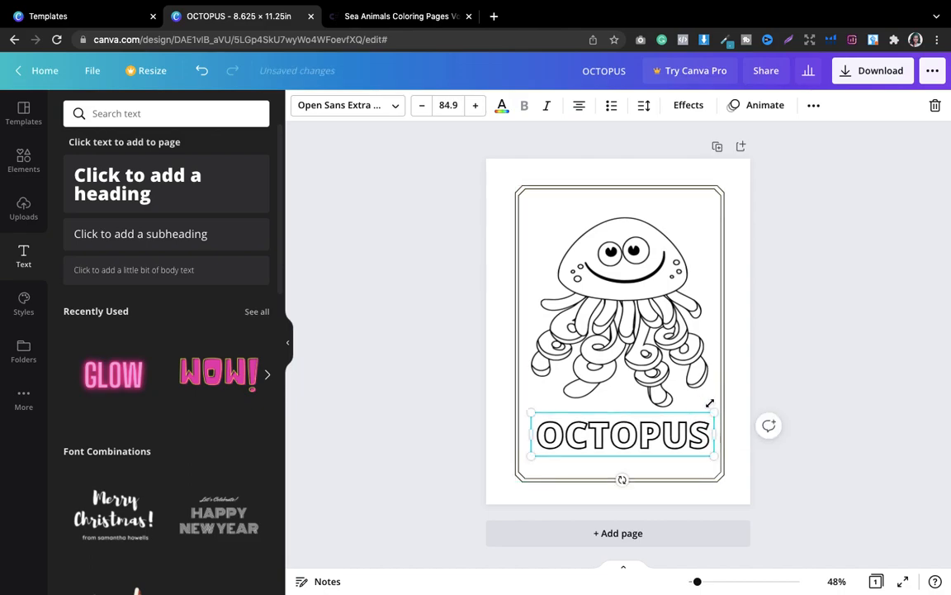
left_click_drag(529, 457, 527, 460)
- Change the OCTOPUS caption's font to Pacifico and resize it to 80.8 so the word fits on one line
double_click(557, 448)
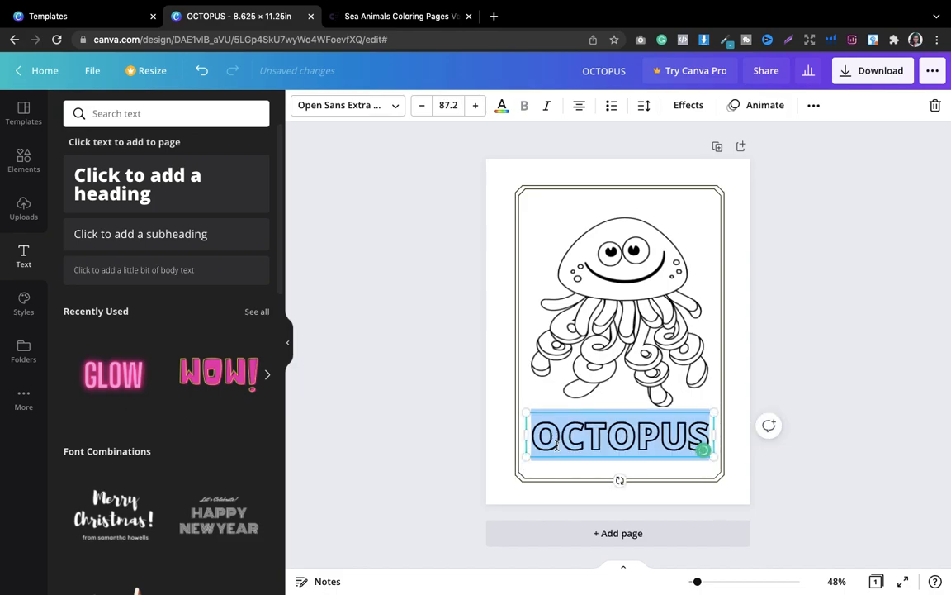
left_click(378, 112)
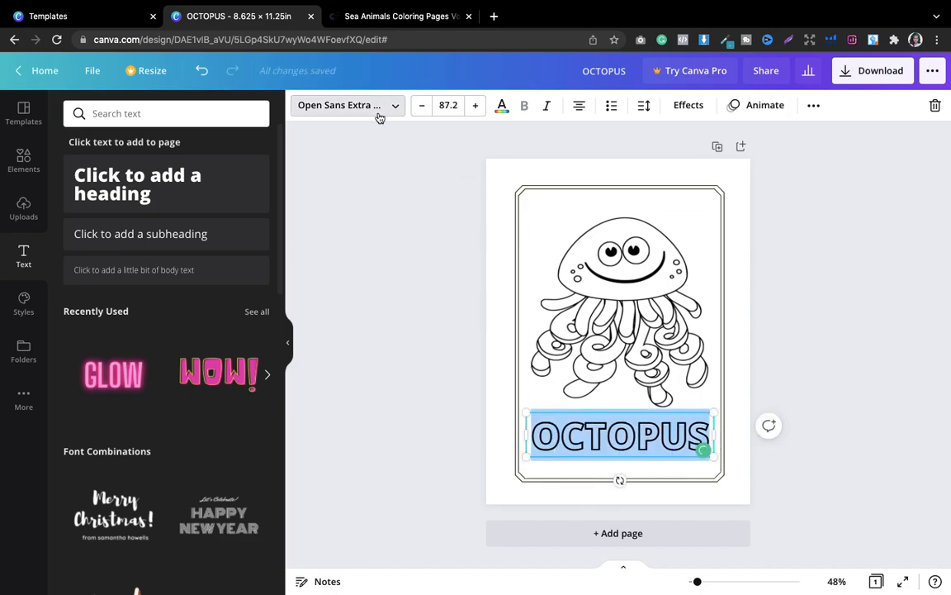
left_click(123, 224)
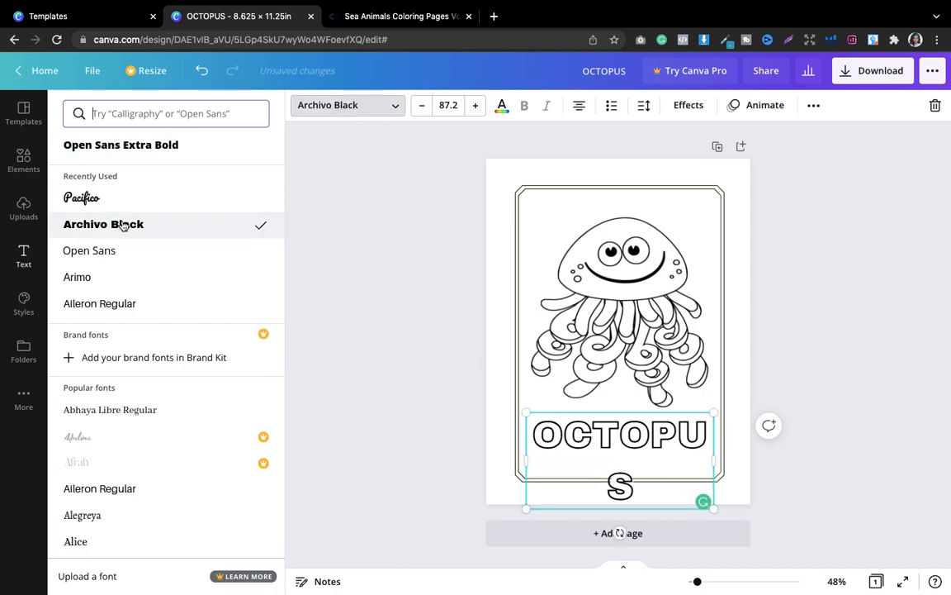
left_click(94, 200)
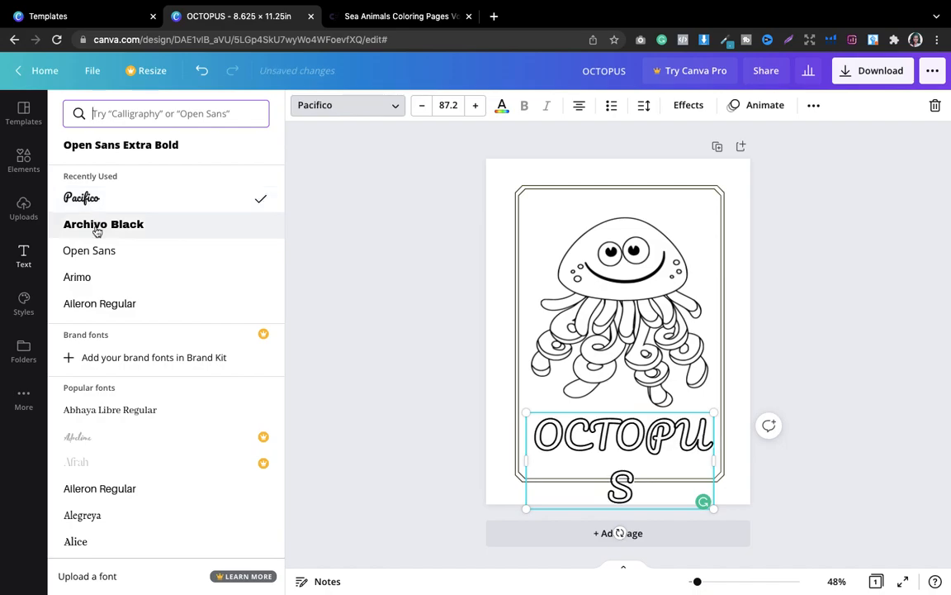
left_click(150, 114)
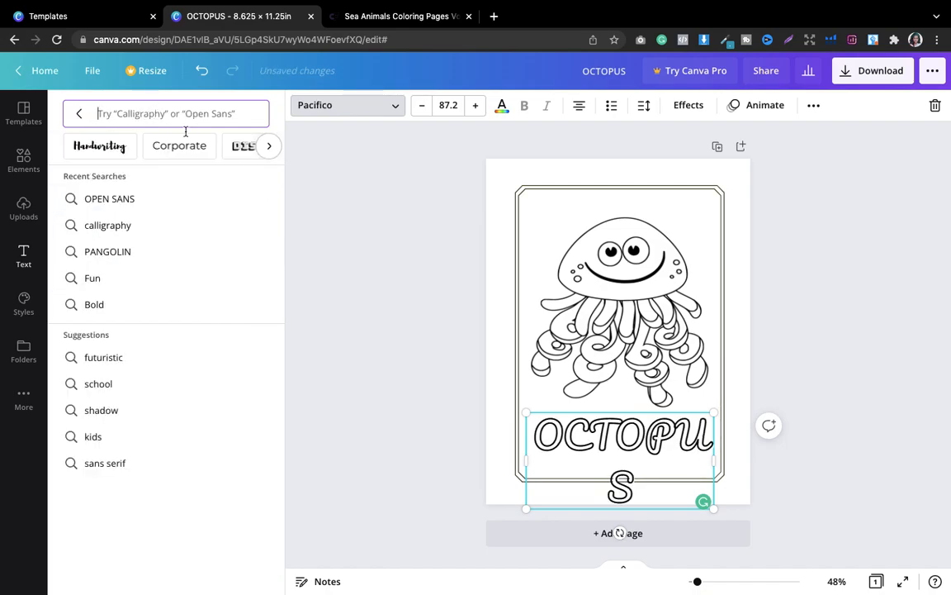
left_click_drag(715, 465, 721, 416)
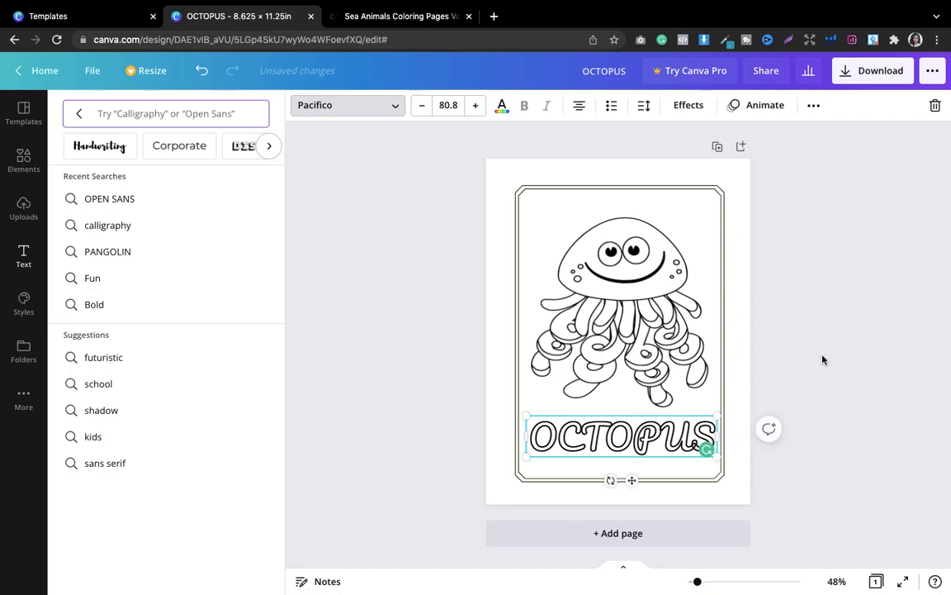
- Nudge the OCTOPUS caption slightly left to center it within the frame
left_click(822, 360)
left_click(765, 346)
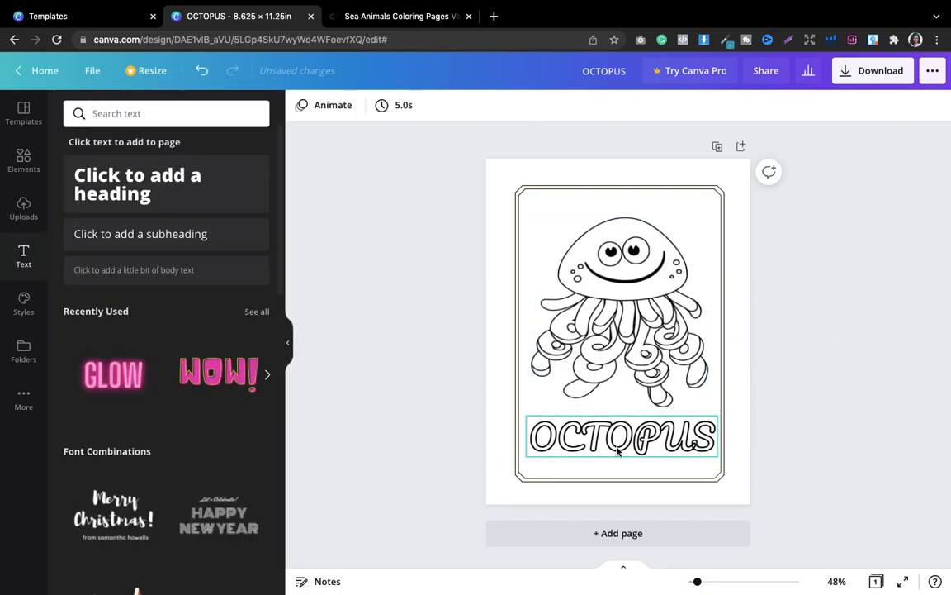
left_click_drag(618, 450, 615, 450)
left_click(764, 297)
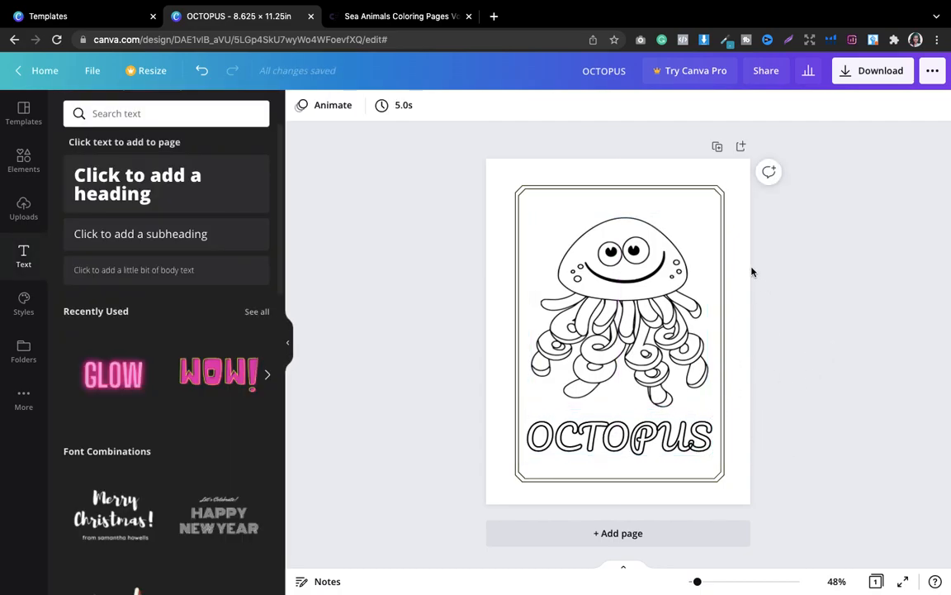
- Duplicate the octopus page and replace the copy's drawing with the uploaded smiling whale, placed slightly higher within the frame
left_click(718, 148)
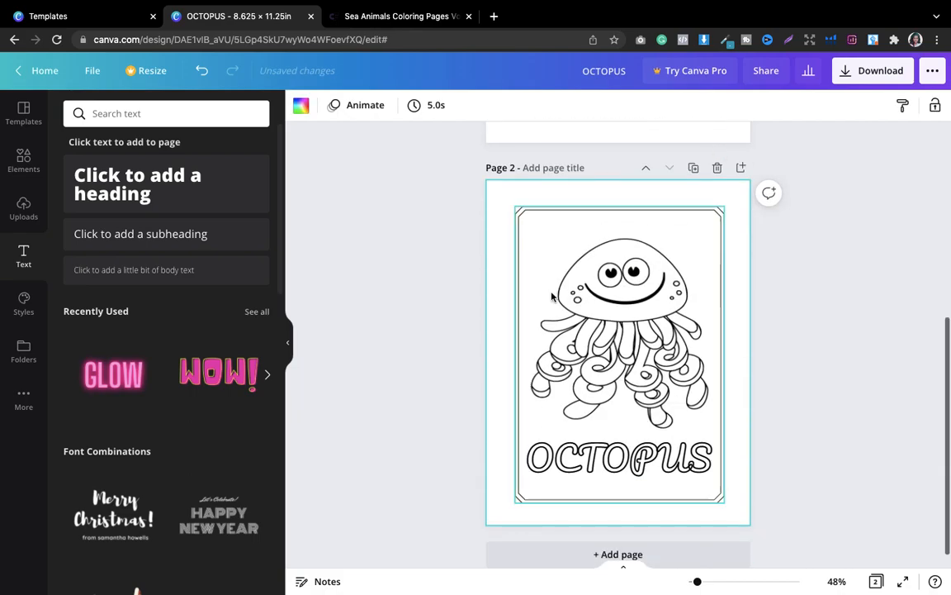
left_click(21, 216)
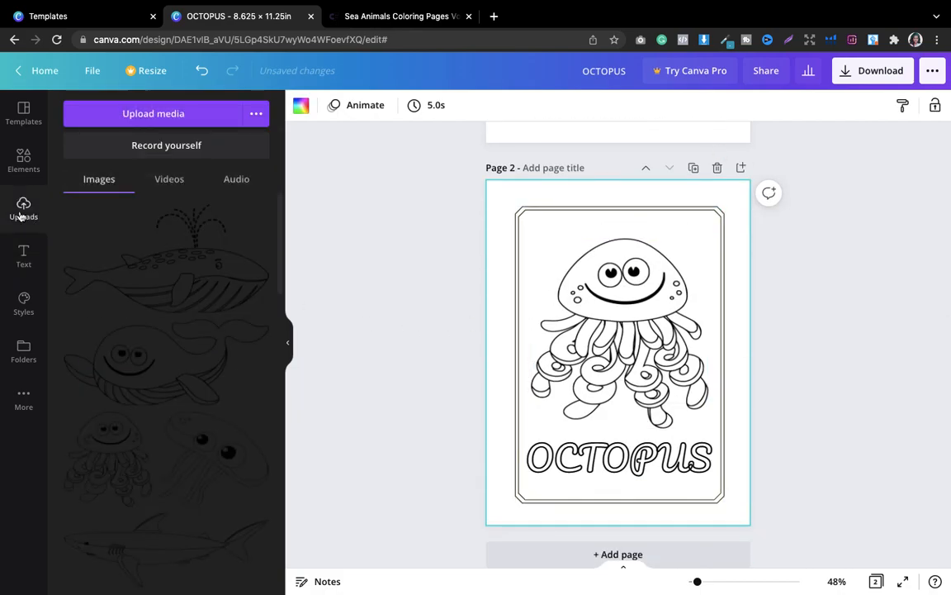
left_click_drag(280, 220, 281, 316)
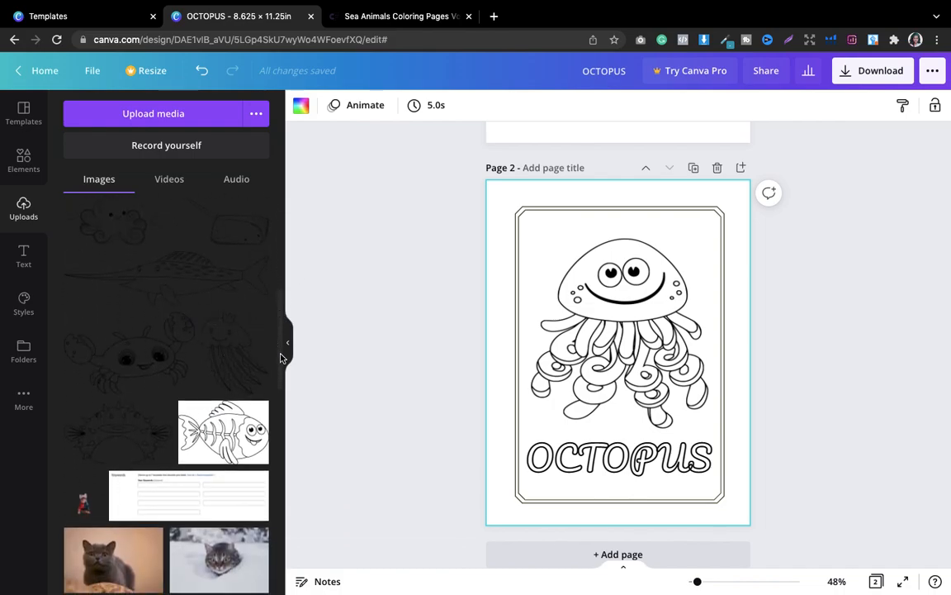
left_click_drag(279, 341, 276, 245)
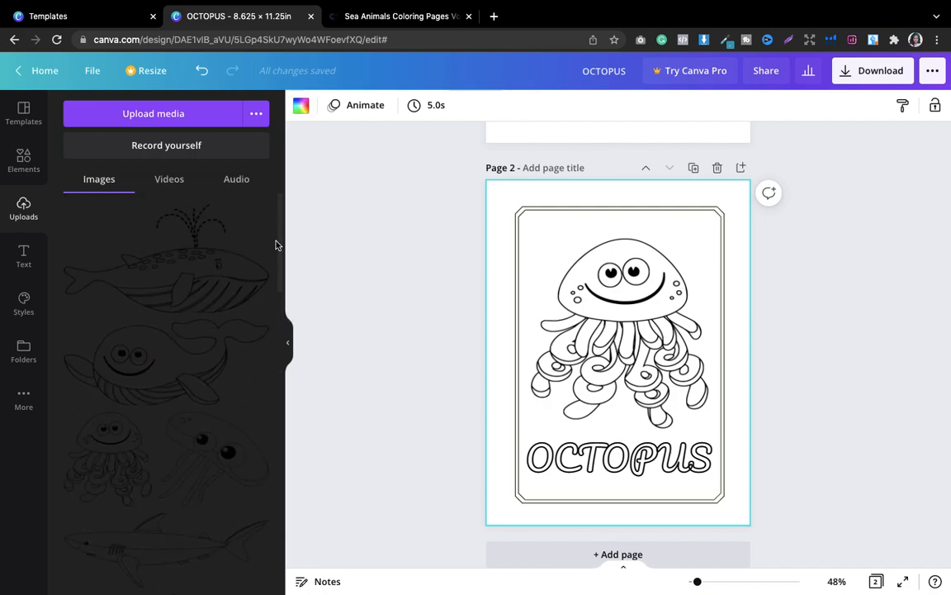
left_click(124, 371)
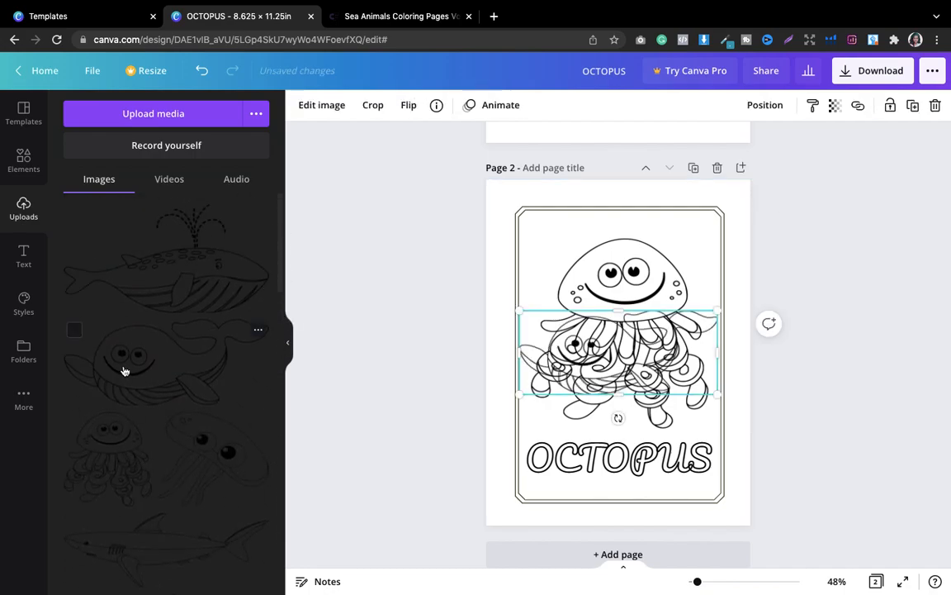
key("Delete")
left_click_drag(605, 357, 608, 337)
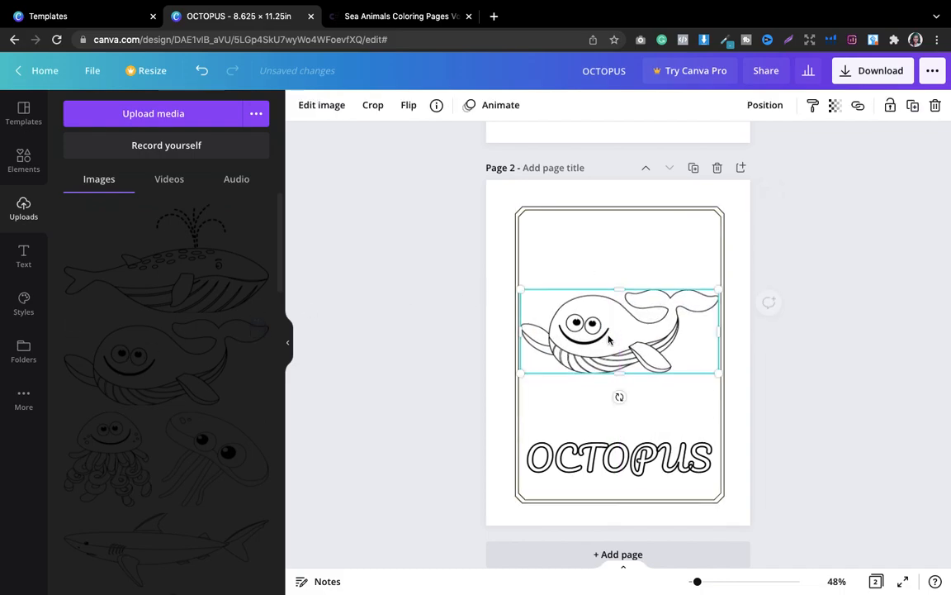
- Replace the caption on the whale page with "DOLPHIN" and move it up slightly
left_click(608, 458)
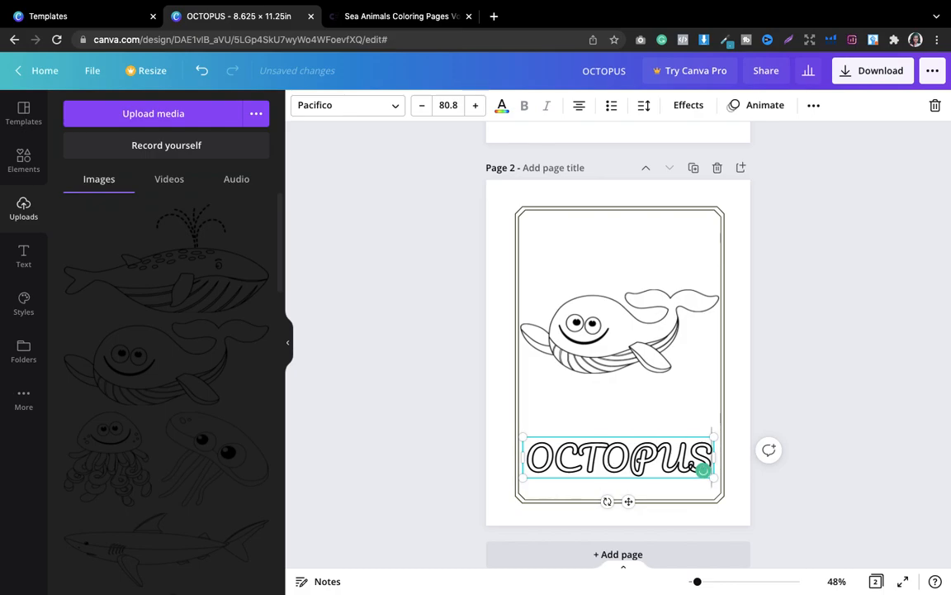
key("BackSpace")
key("BackSpace")
key("BackSpace")
key("BackSpace")
key("BackSpace")
key("BackSpace")
key("BackSpace")
type("DOLPHIN")
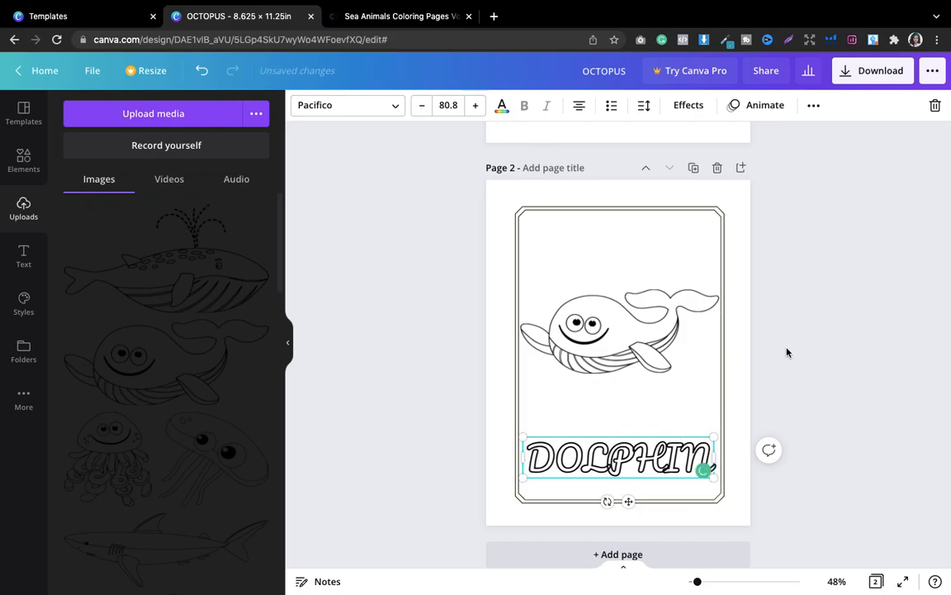
left_click(785, 408)
left_click_drag(657, 451, 656, 434)
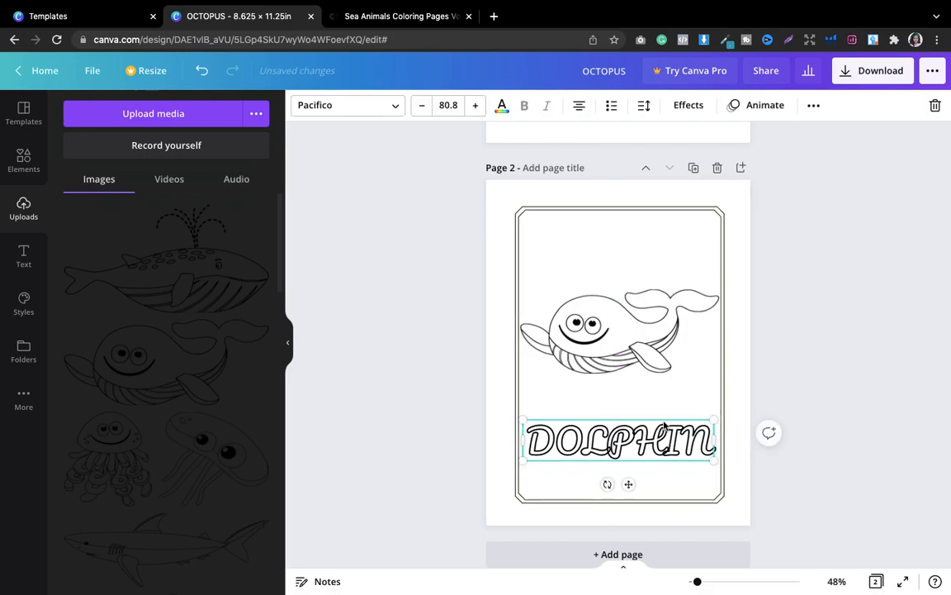
left_click(798, 314)
- Duplicate the octopus page, clear everything from the copy and move the blank page up to the first position
scroll(799, 314, "up", 5)
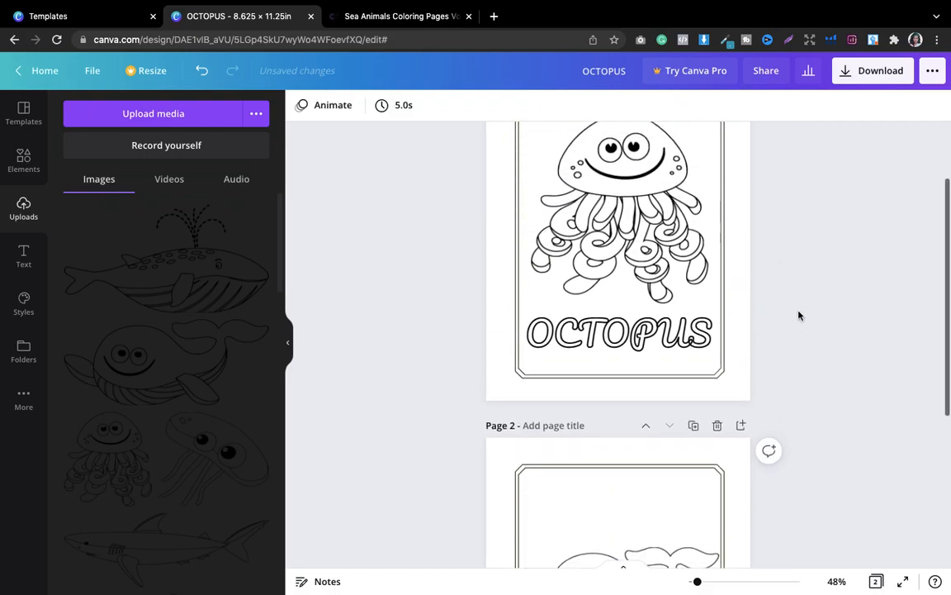
scroll(788, 302, "up", 3)
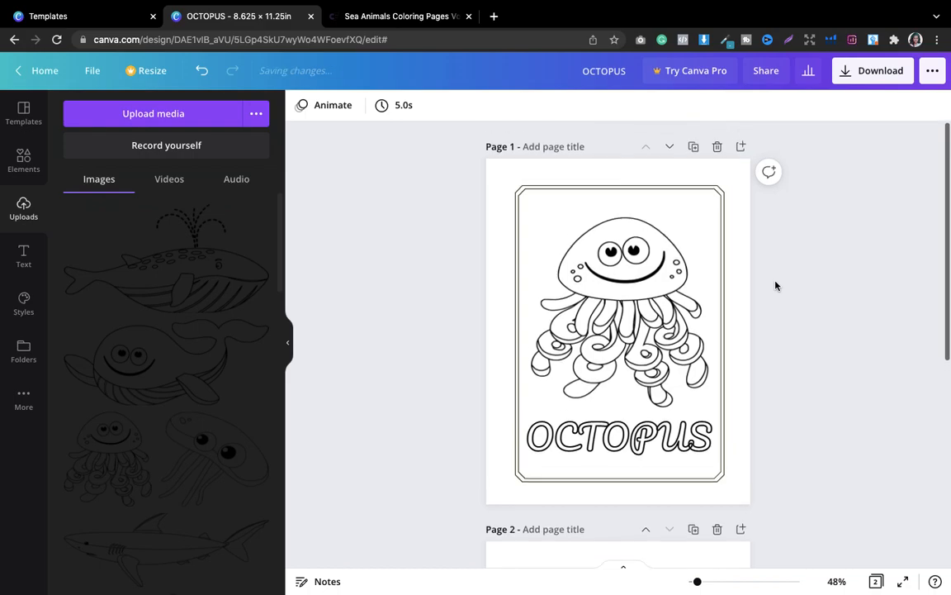
left_click(693, 147)
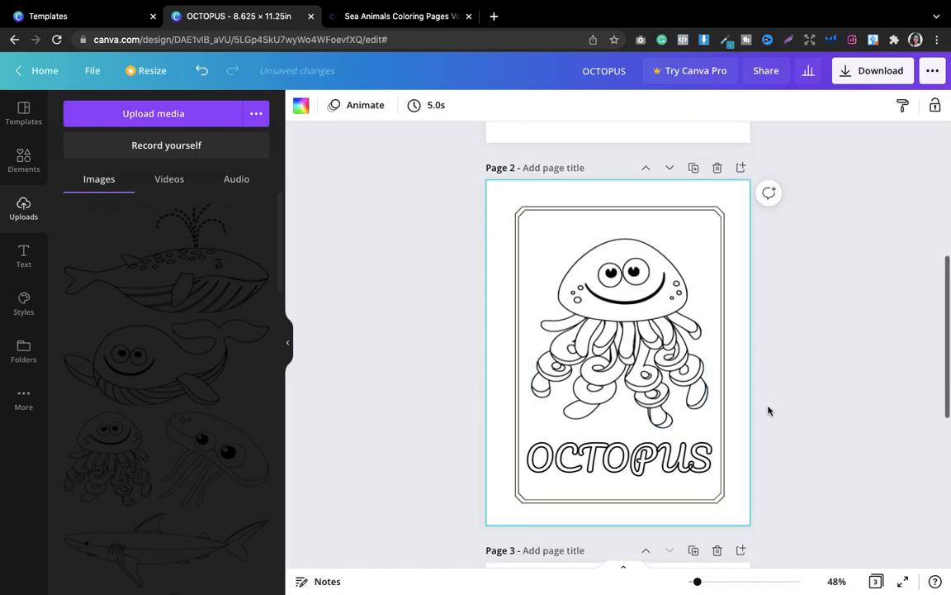
left_click_drag(756, 494, 543, 239)
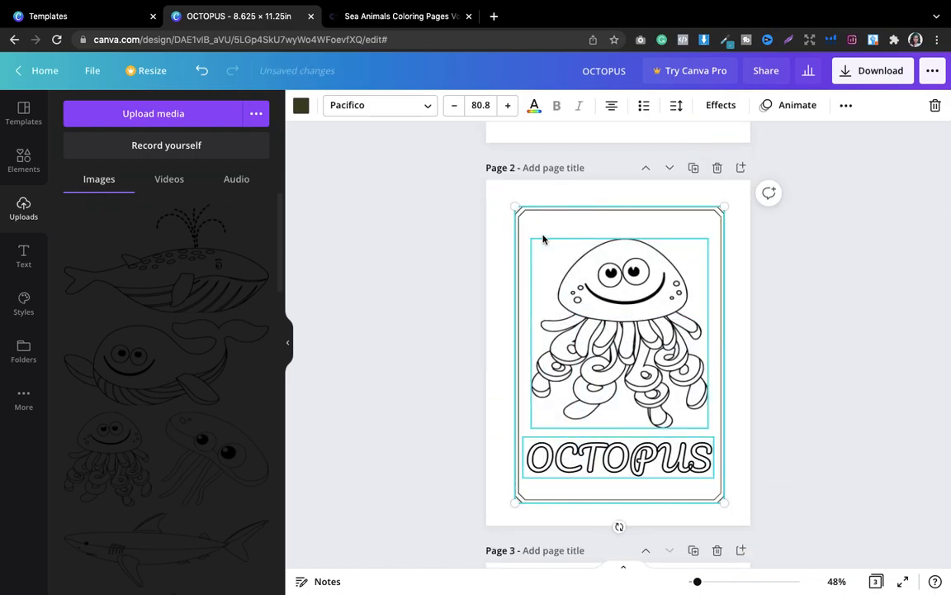
key("BackSpace")
left_click(646, 168)
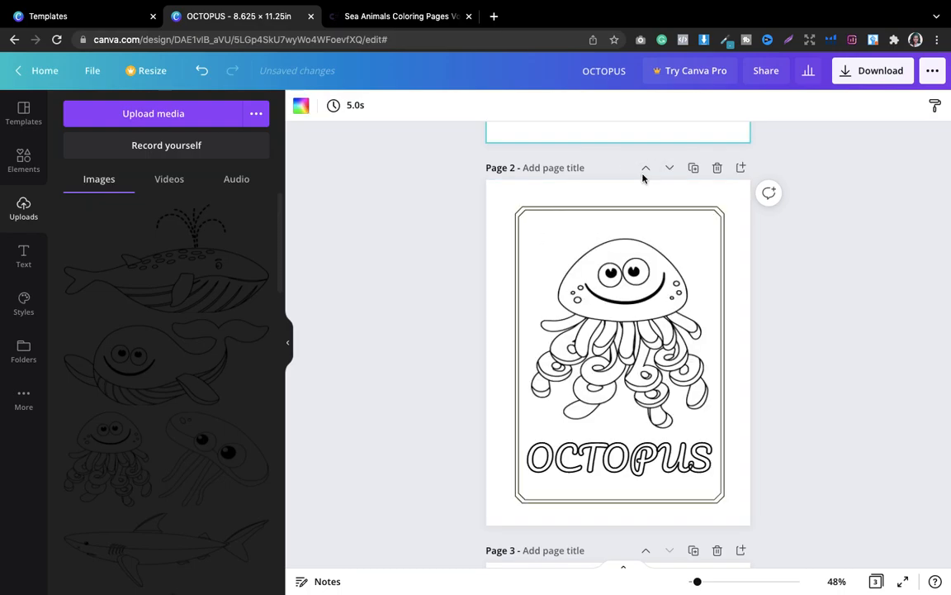
- Add the uploaded smiling whale to the blank first page, shrink it, tilt it upward and place it in the page's upper left
left_click(809, 246)
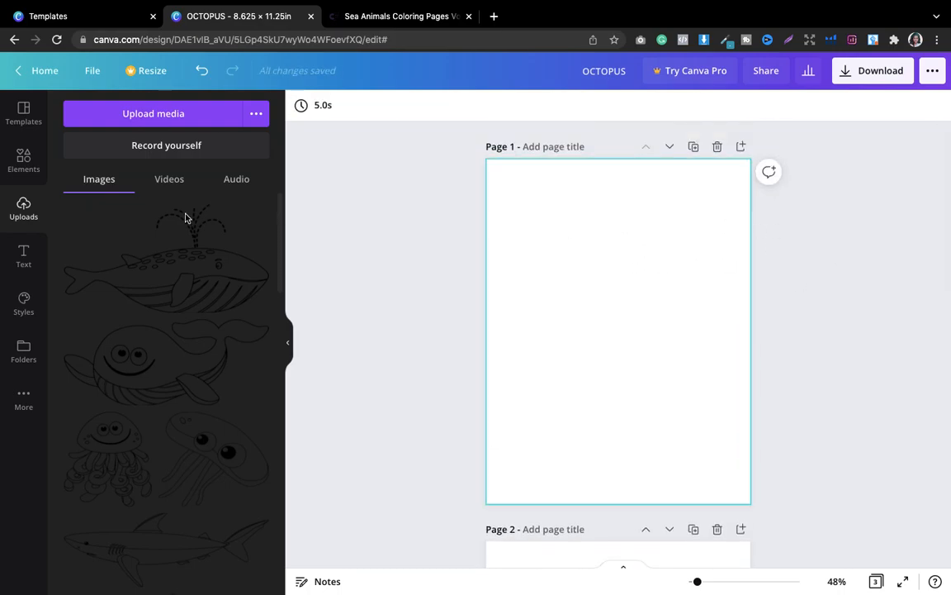
left_click(138, 346)
left_click_drag(717, 289, 633, 309)
left_click_drag(580, 357, 565, 215)
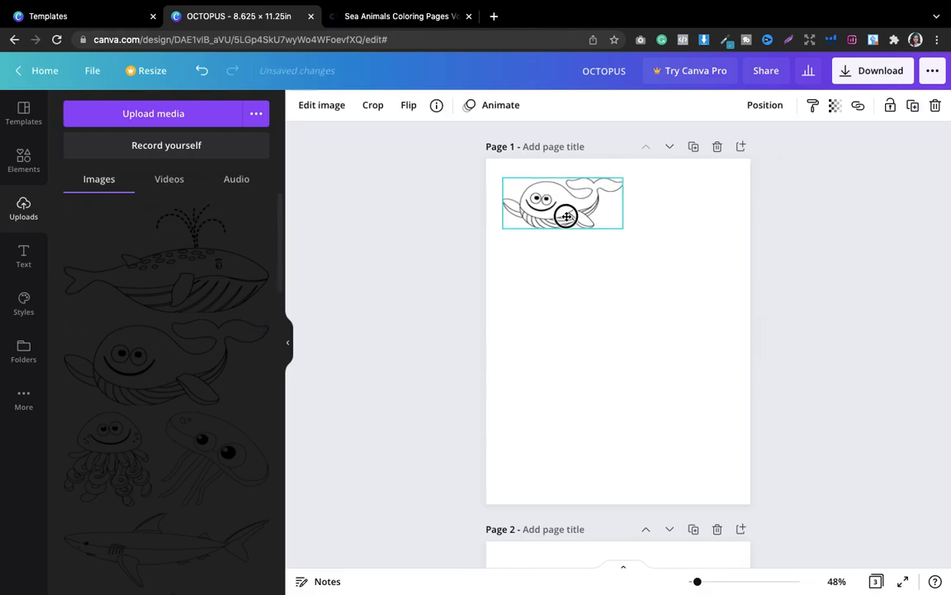
left_click_drag(562, 252, 576, 275)
left_click_drag(561, 209, 567, 228)
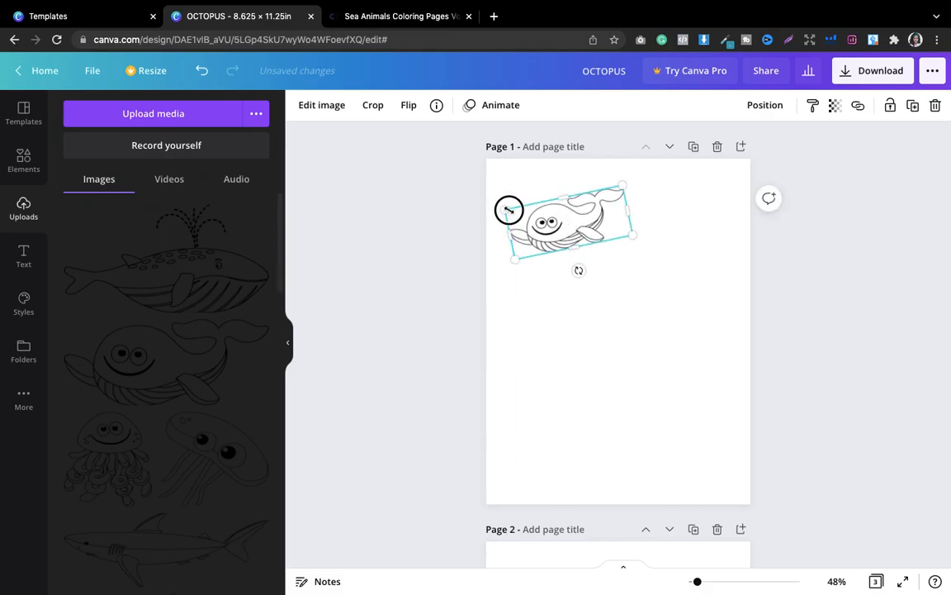
left_click_drag(508, 209, 513, 210)
- Add the uploaded big-eyed jellyfish and the smiling octopus, shrink both and place them at the page's lower right and lower left
left_click(205, 442)
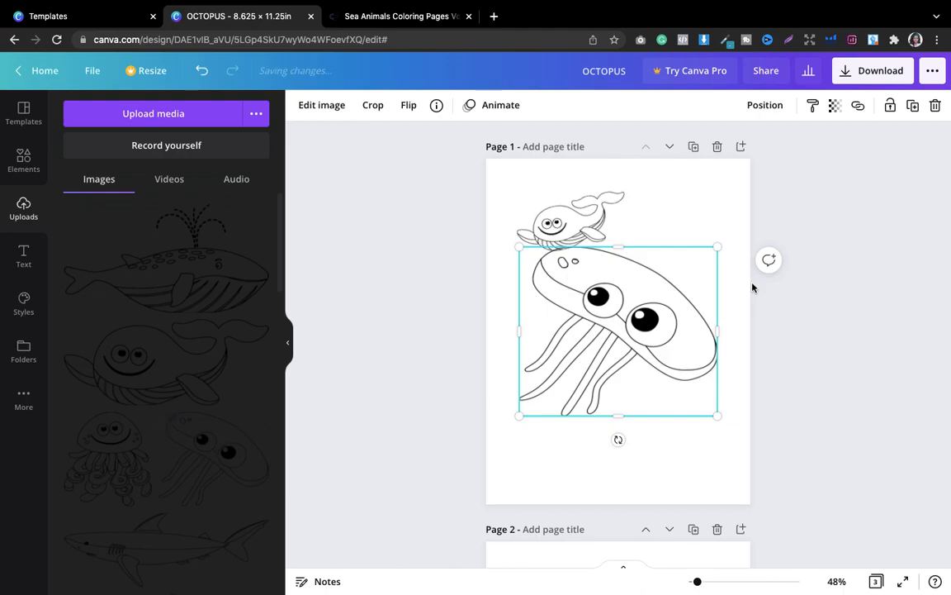
left_click_drag(715, 245, 612, 361)
left_click_drag(554, 380, 669, 442)
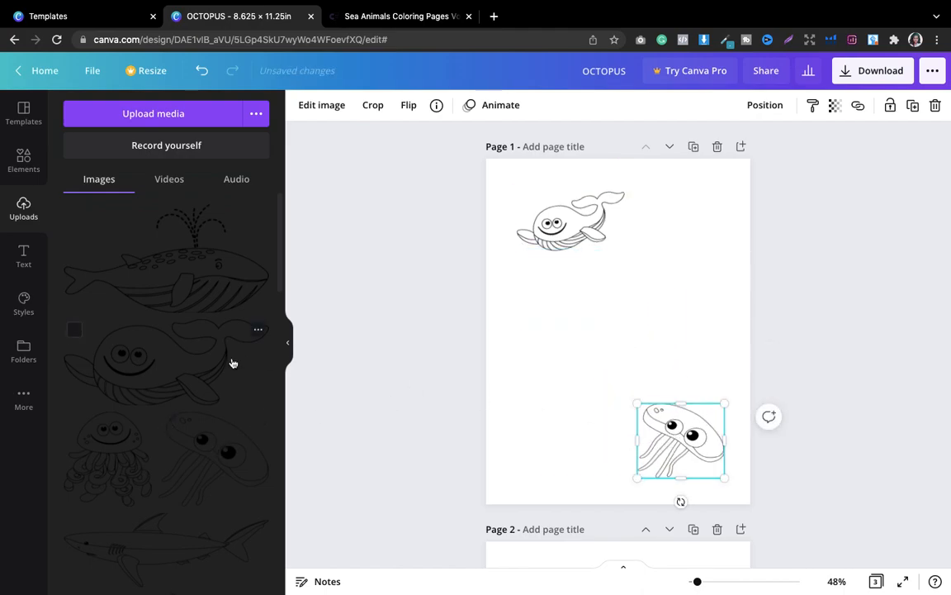
left_click(95, 467)
left_click_drag(707, 239, 607, 327)
left_click_drag(569, 383, 565, 426)
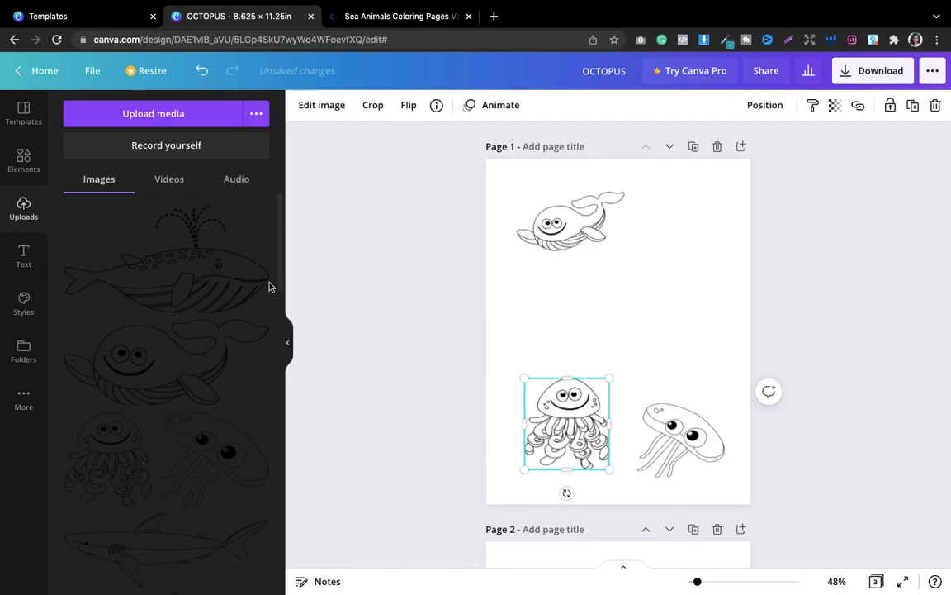
- Add the uploaded crowned jellyfish, shrink it, tilt it clockwise and place it beside the whale in the page's upper right
left_click_drag(278, 266, 278, 332)
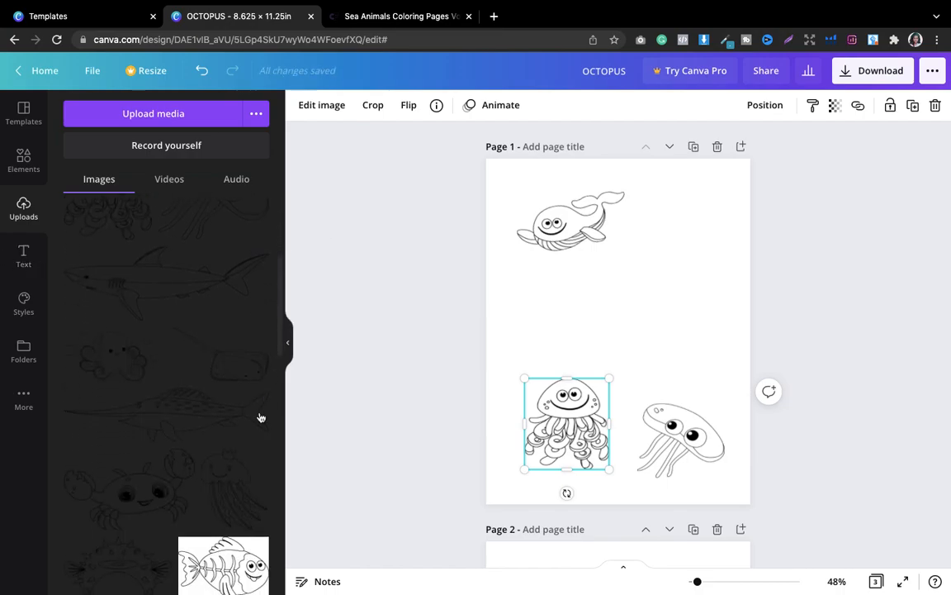
left_click(232, 463)
left_click_drag(522, 223, 618, 329)
left_click_drag(661, 382, 666, 251)
left_click_drag(669, 336, 634, 329)
left_click_drag(657, 248, 654, 250)
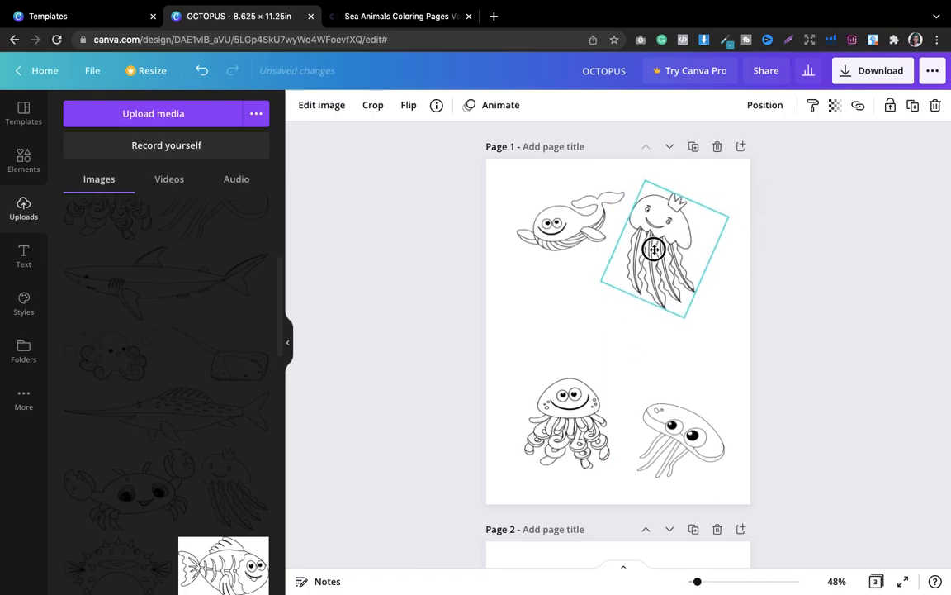
- Rotate the crowned jellyfish so its tentacles trail right, and nudge the whale and the big-eyed jellyfish slightly up and left
left_click_drag(565, 212, 583, 222)
left_click_drag(659, 248, 663, 244)
left_click(769, 270)
left_click(684, 240)
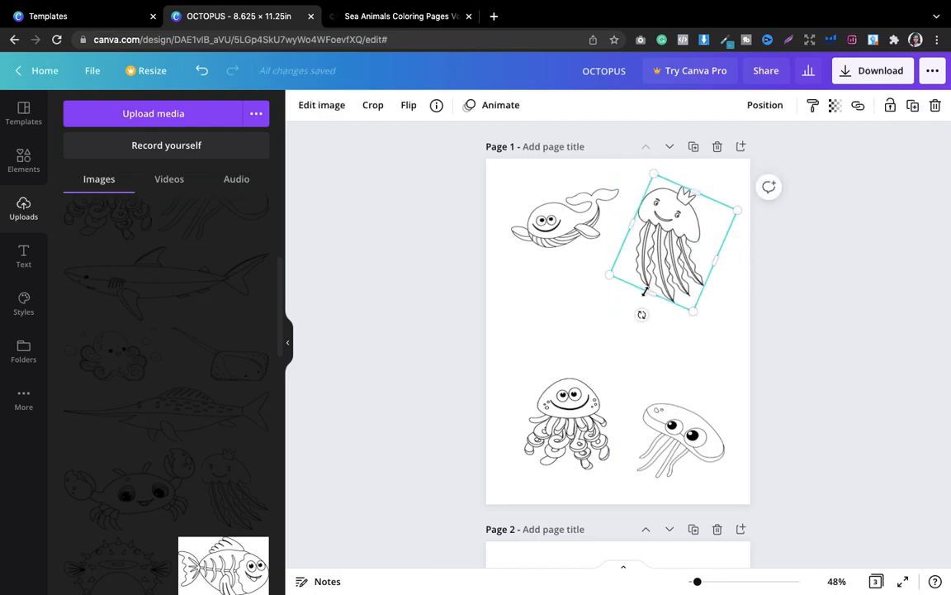
left_click_drag(647, 320, 717, 302)
left_click_drag(665, 256, 663, 246)
left_click(795, 340)
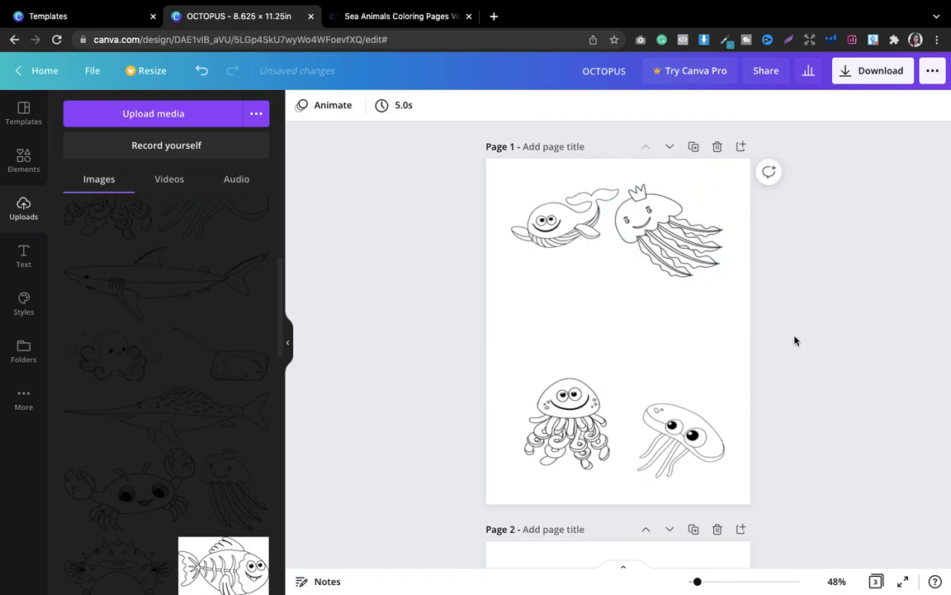
left_click_drag(651, 443, 639, 426)
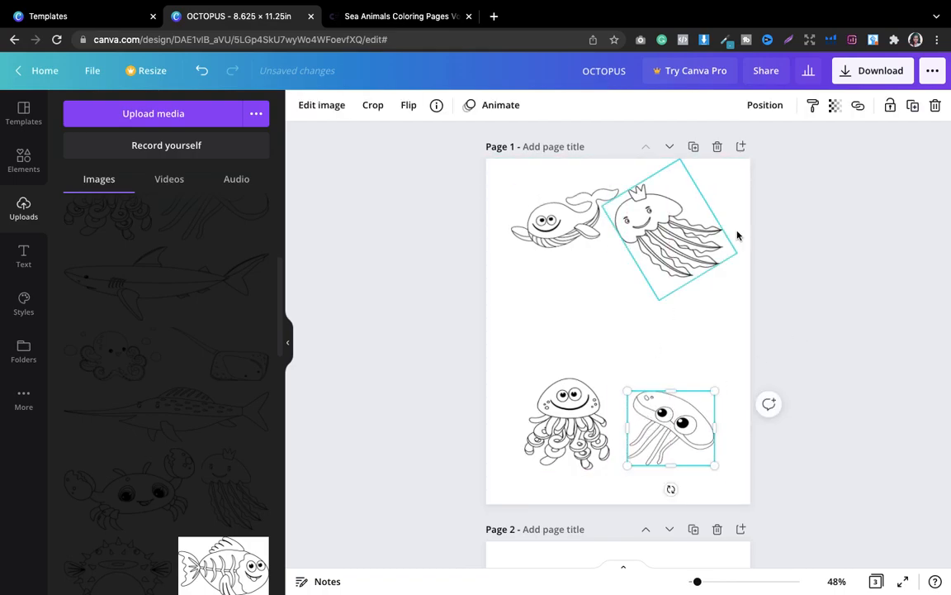
left_click(753, 237)
- Add a heading reading "This Book Belongs to:" in the middle of the first page
left_click(19, 298)
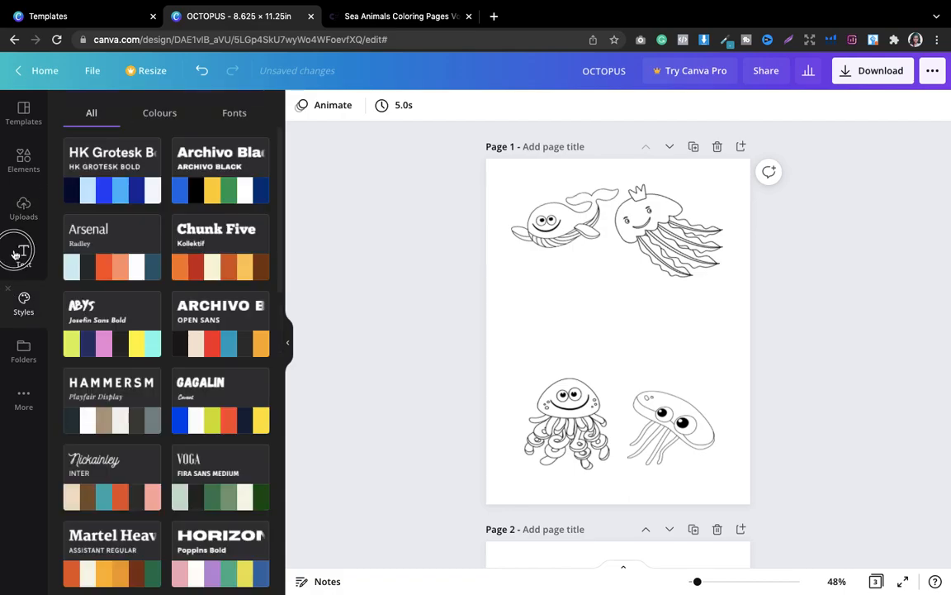
left_click(20, 254)
left_click(180, 194)
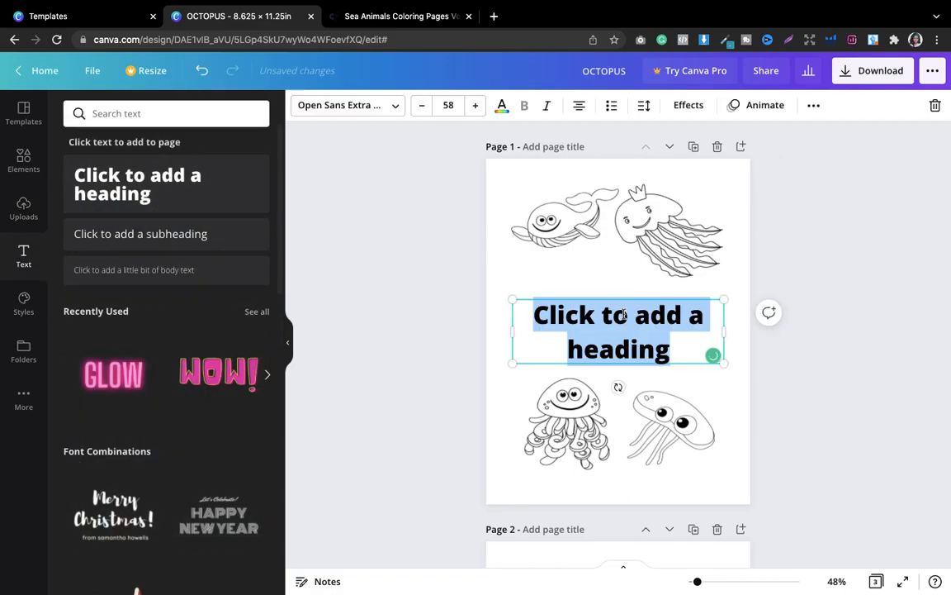
key("BackSpace")
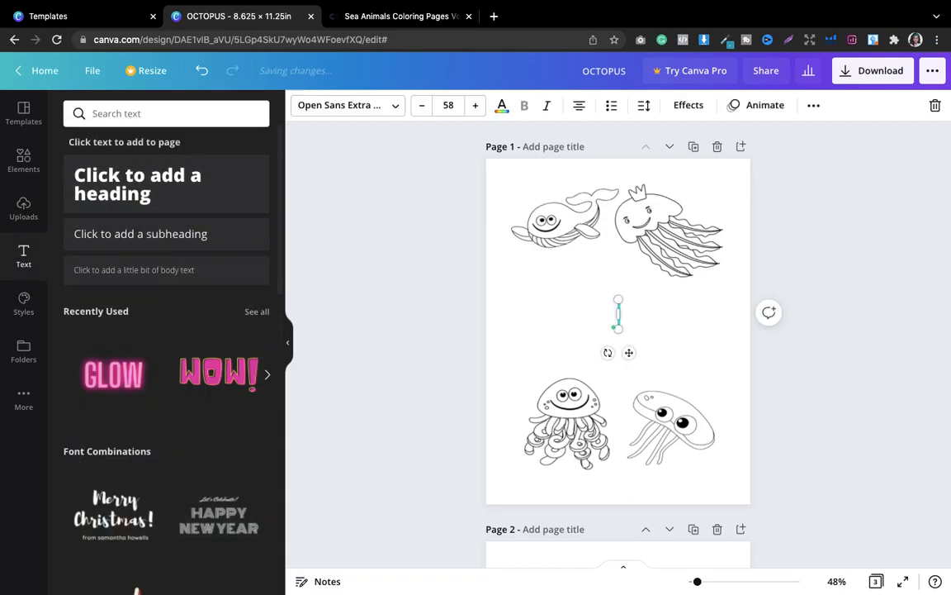
type("tH")
key("BackSpace")
key("BackSpace")
type("Th")
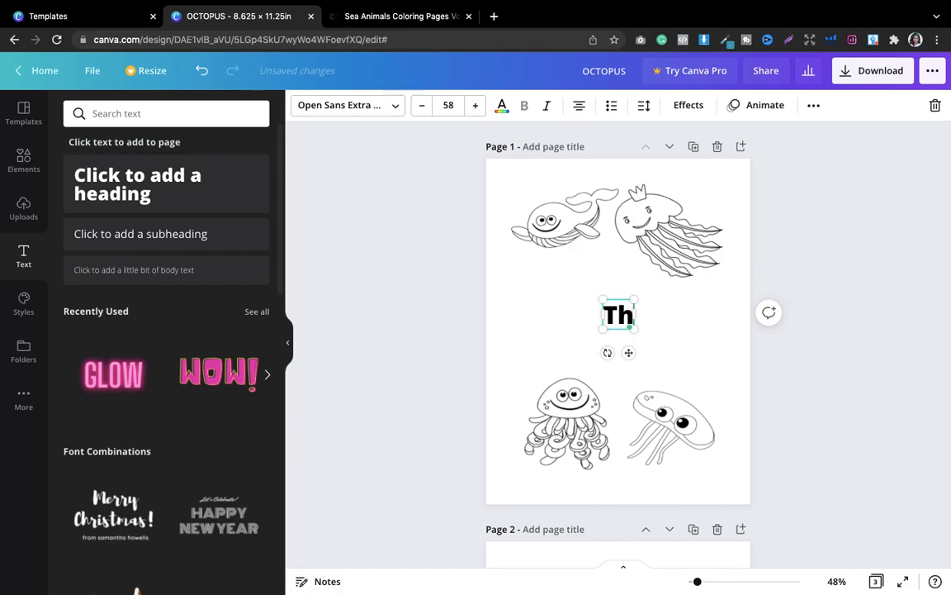
type("is Book")
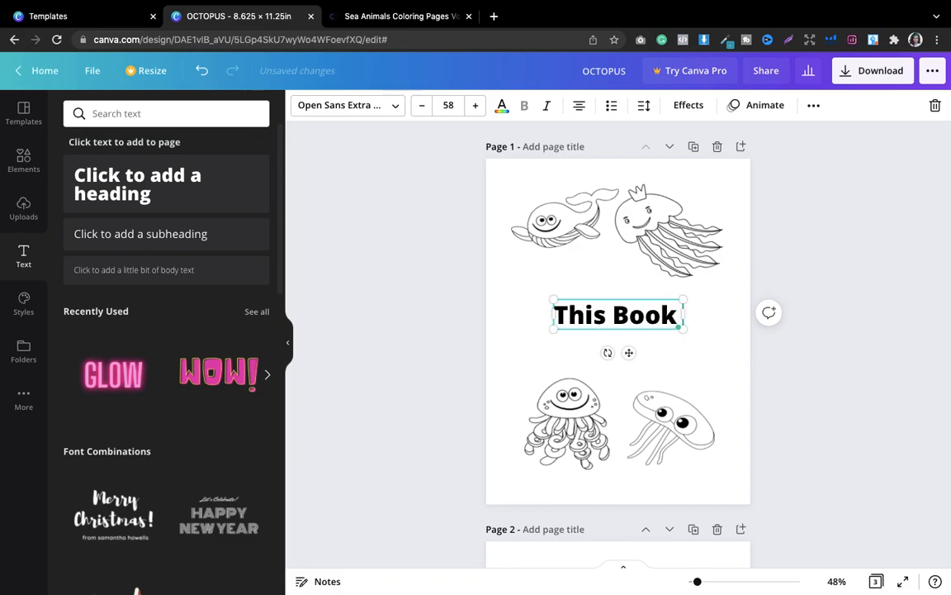
type(" Belong")
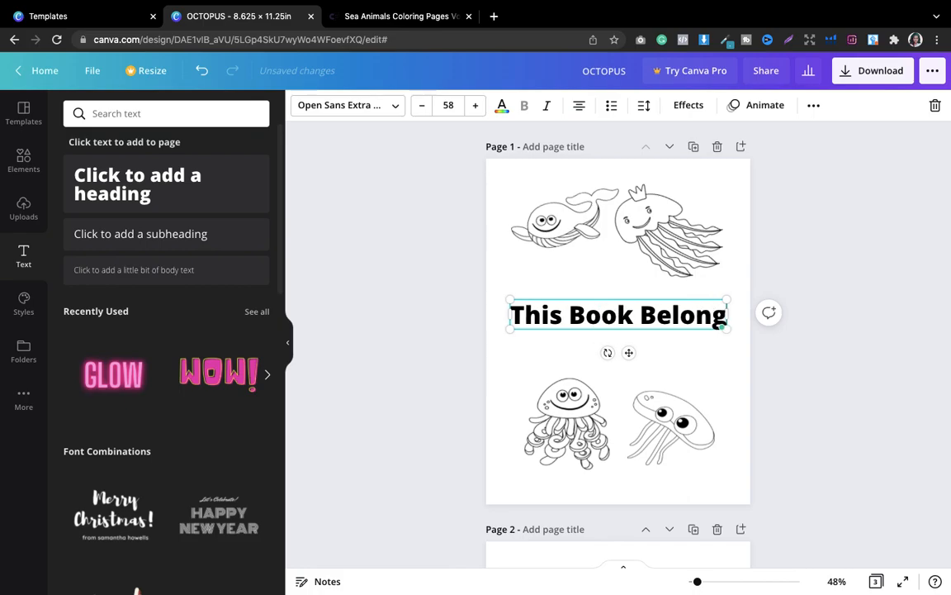
type("s to:")
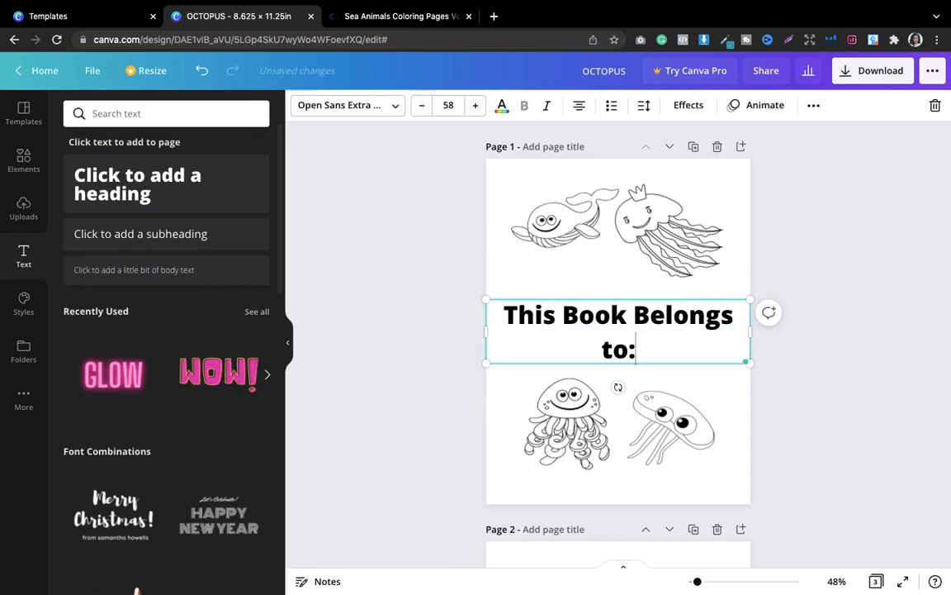
left_click(791, 361)
- Move the heading up slightly, set its font size to 14 and scale it up to about 32.2 on one line
left_click_drag(677, 324, 667, 309)
double_click(579, 316)
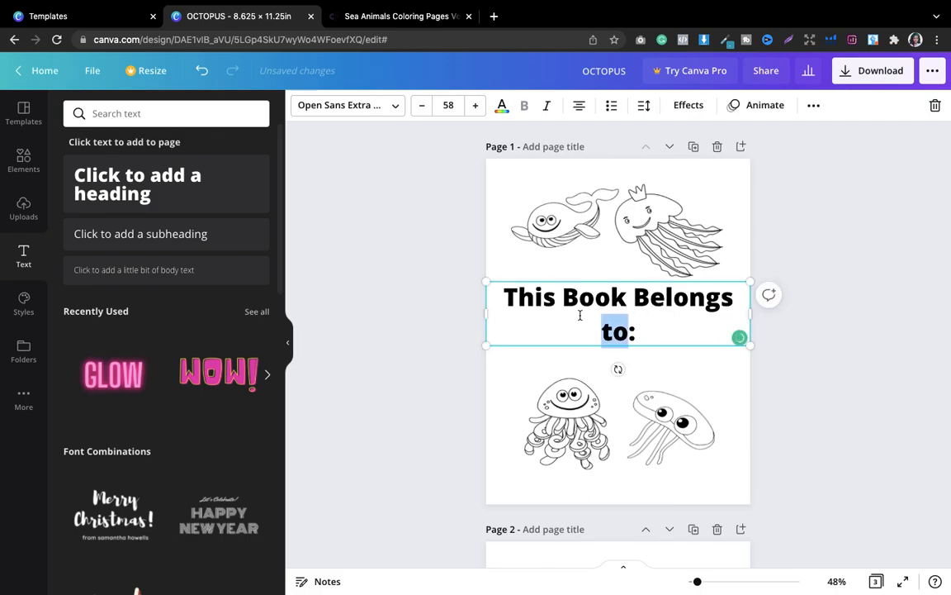
triple_click(580, 316)
left_click(450, 106)
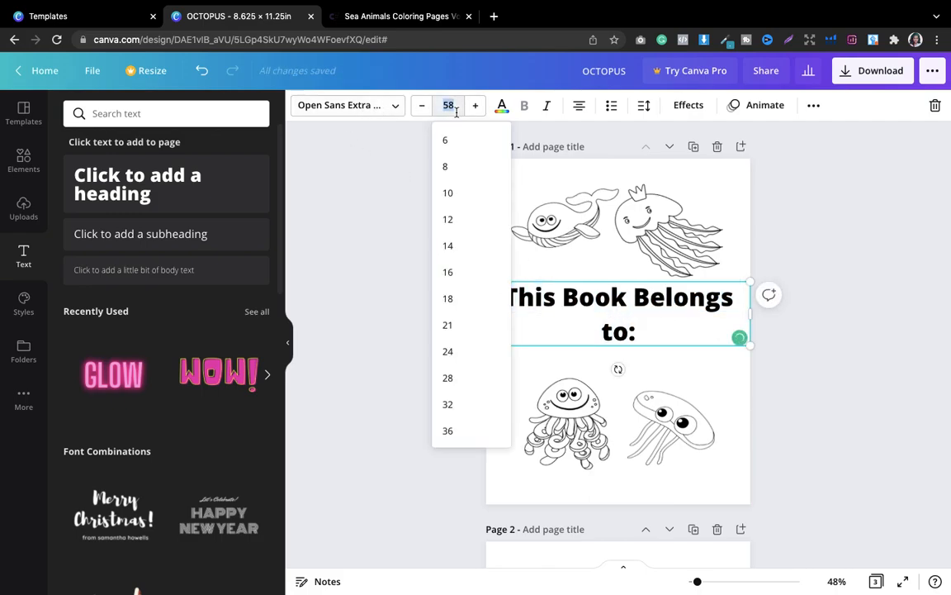
left_click(450, 248)
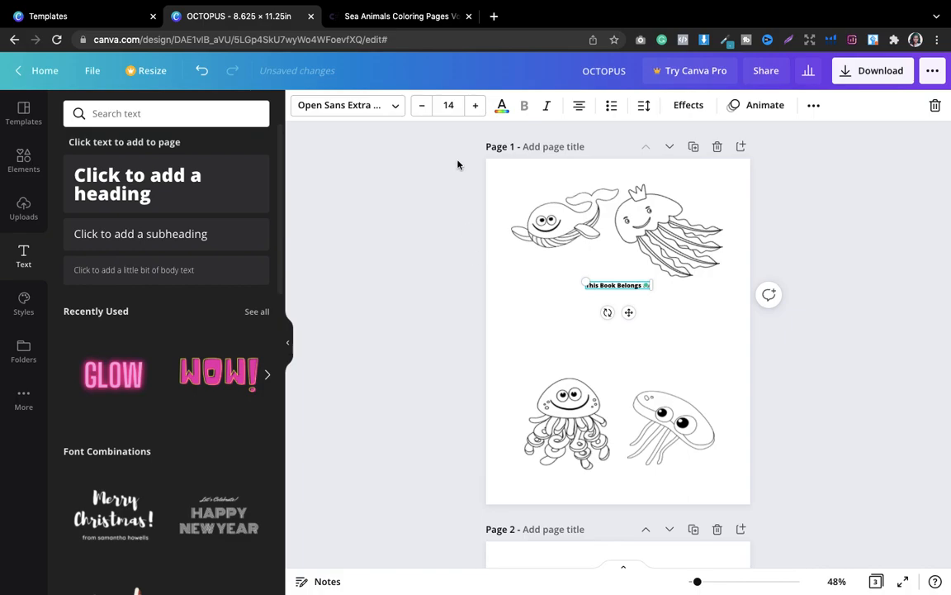
left_click_drag(584, 281, 496, 262)
left_click(684, 321)
- Place the heading just below the upper drawings and nudge the crowned jellyfish up to clear room for it
left_click_drag(584, 276, 621, 283)
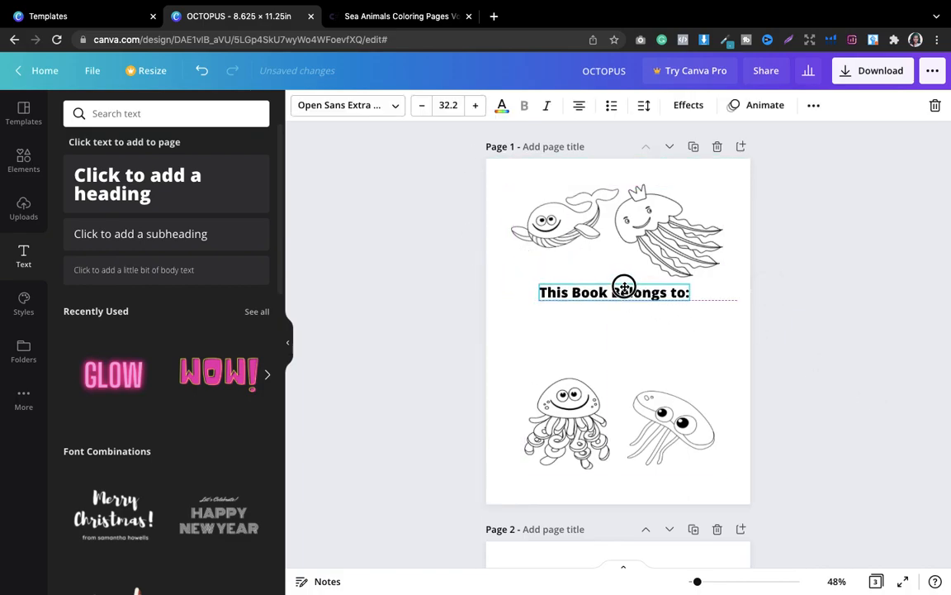
left_click_drag(653, 222, 657, 213)
left_click_drag(616, 285, 611, 281)
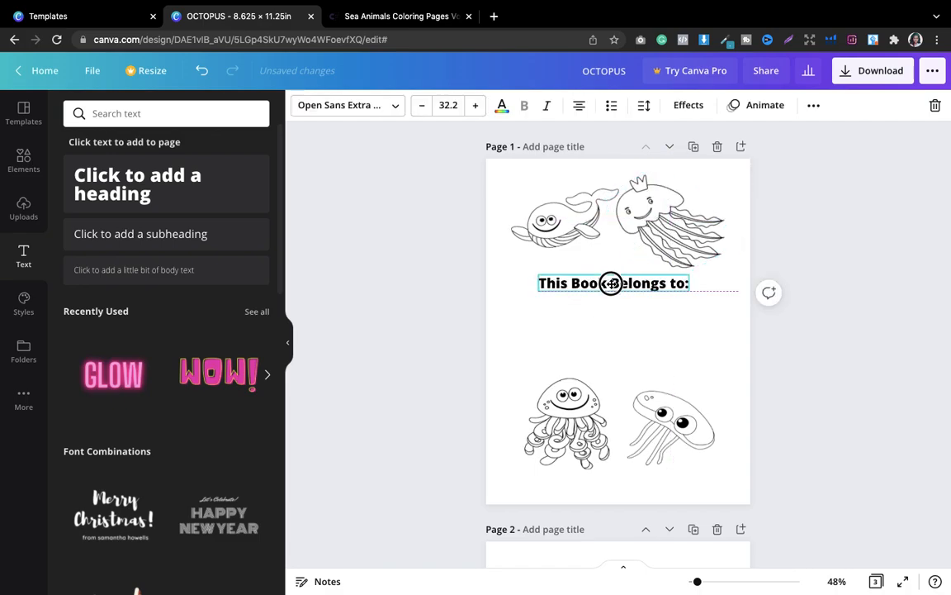
left_click(793, 336)
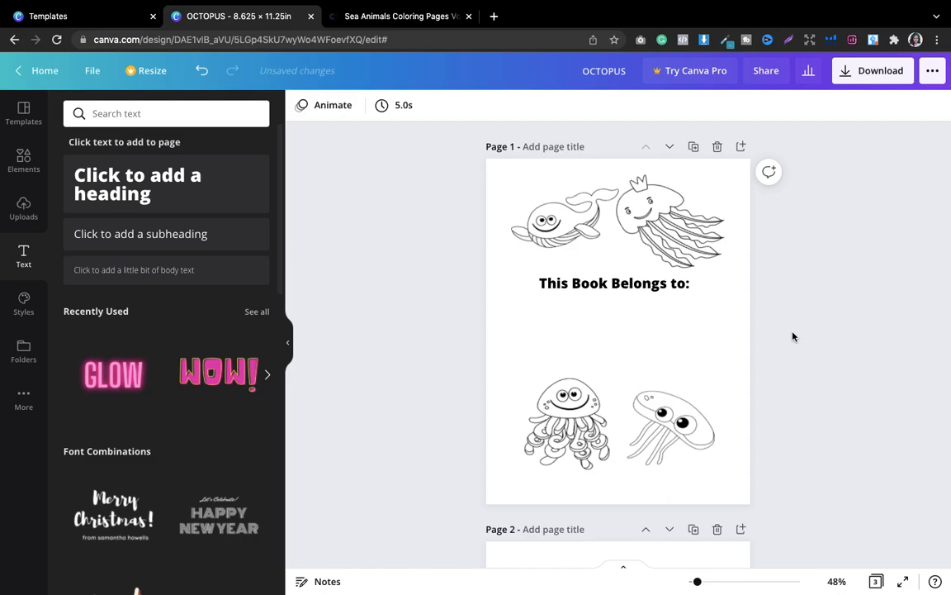
- Add a plain solid line below the heading and extend both ends to slightly more than the heading's width
left_click(24, 161)
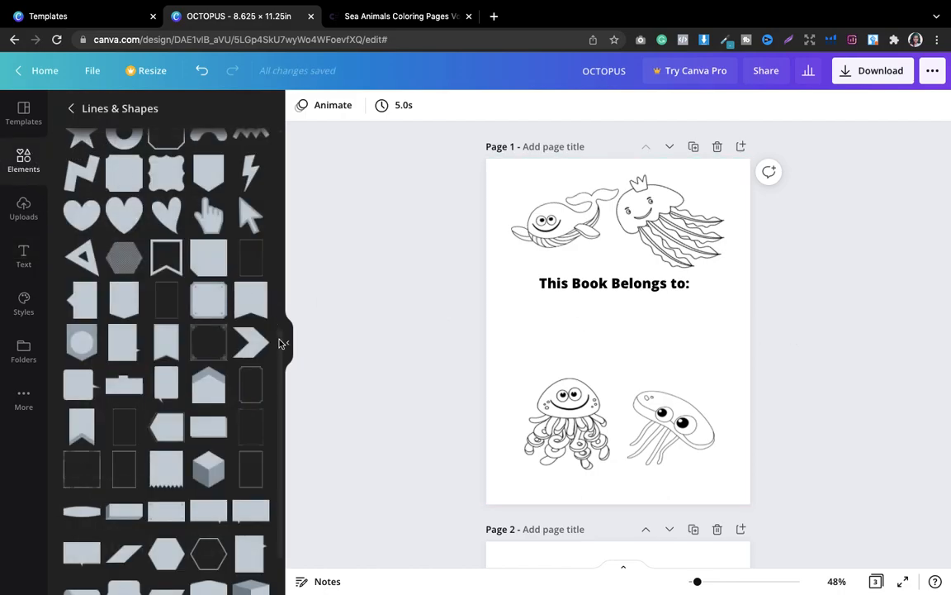
left_click_drag(280, 343, 271, 113)
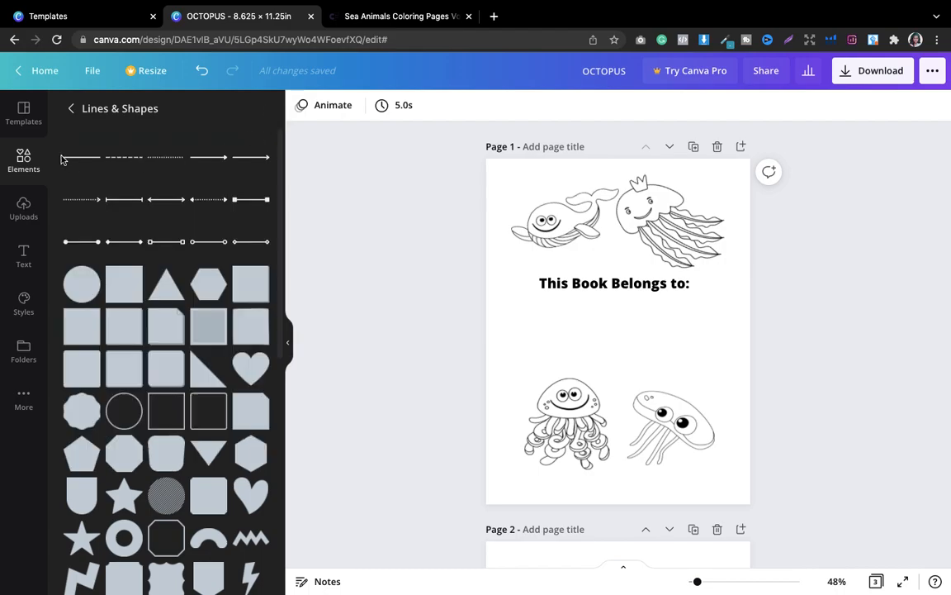
left_click(81, 157)
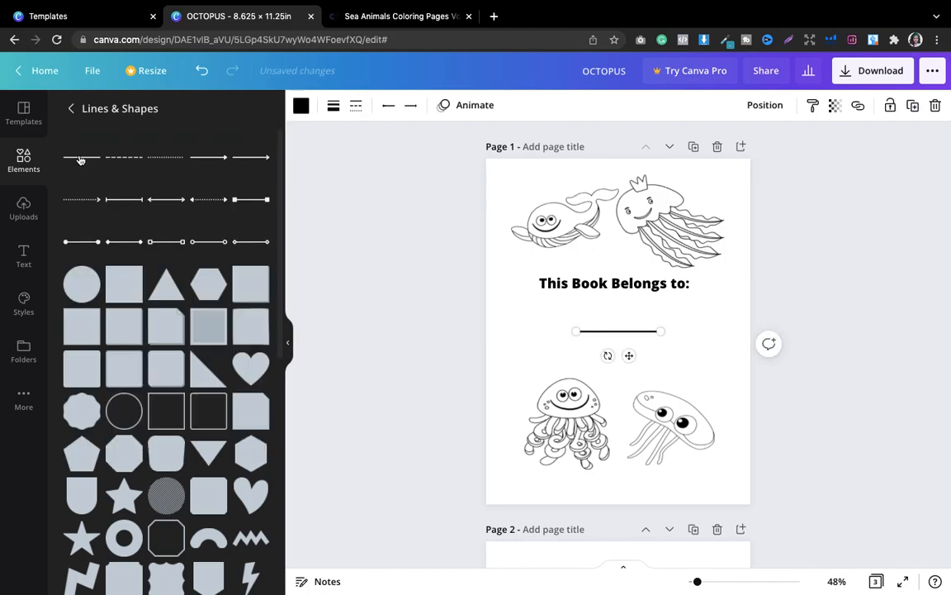
left_click_drag(573, 330, 537, 328)
left_click_drag(666, 331, 702, 329)
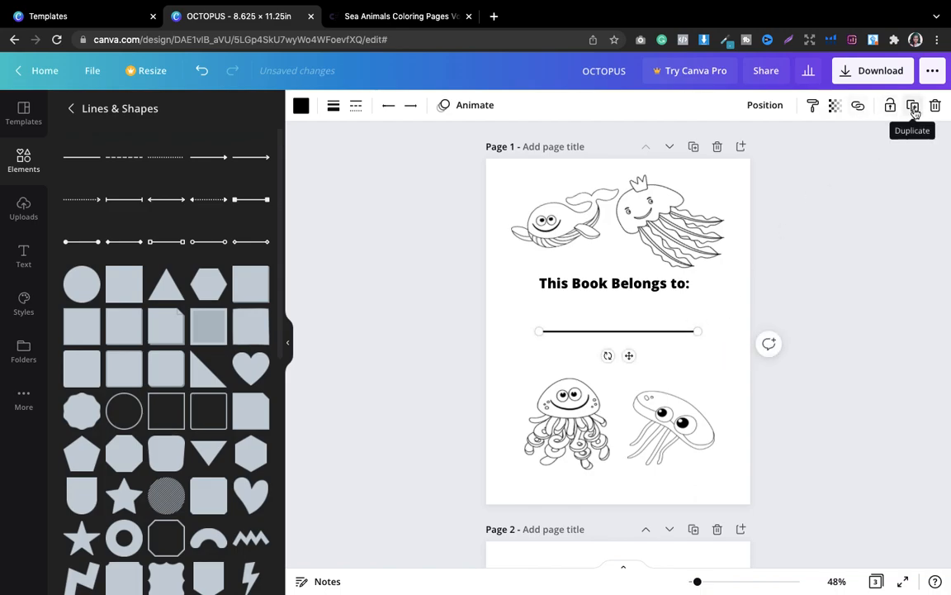
- Duplicate the line twice, placing one copy below the original and the other above it, aligned at both ends
left_click(913, 107)
left_click_drag(637, 340, 632, 358)
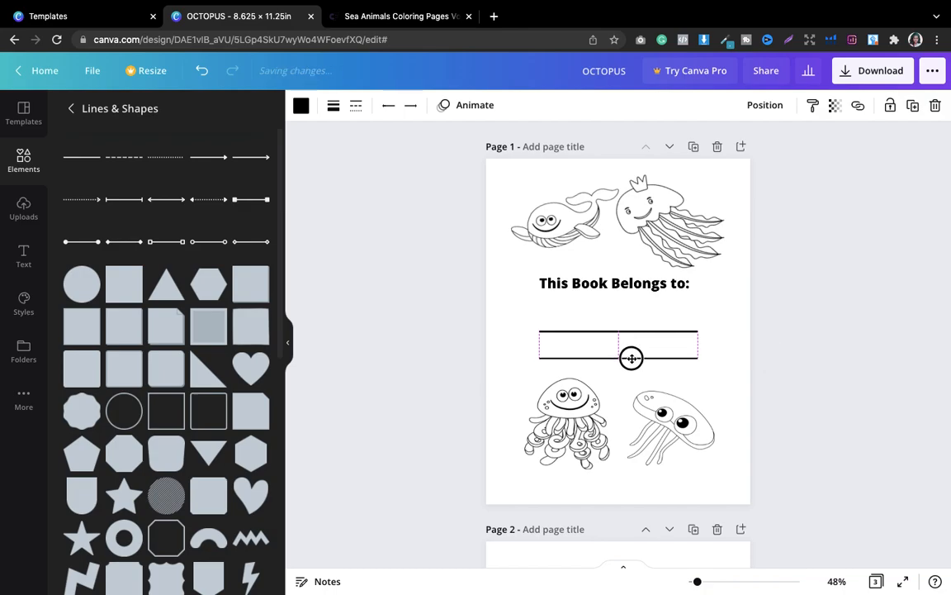
left_click(913, 107)
left_click_drag(636, 367, 628, 309)
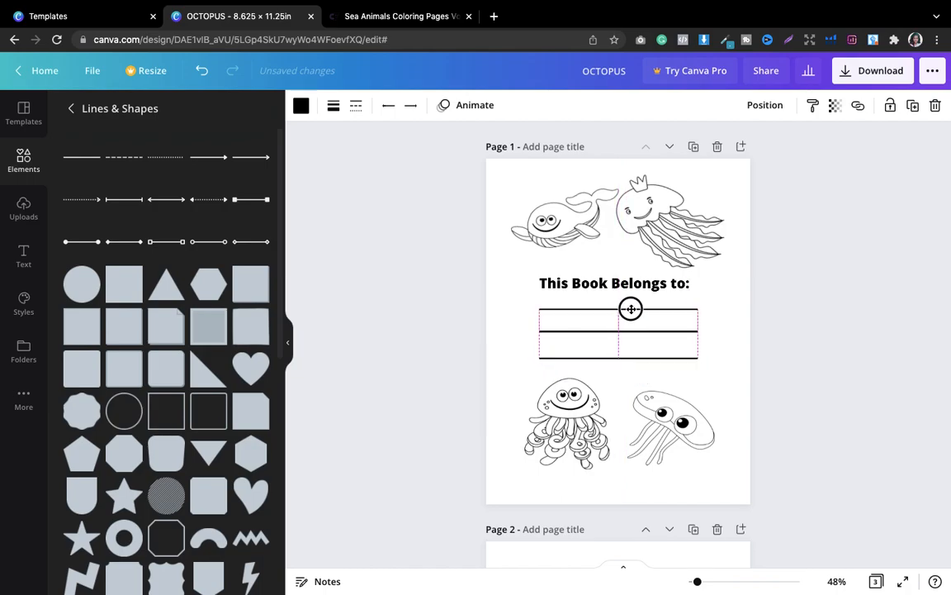
left_click(850, 310)
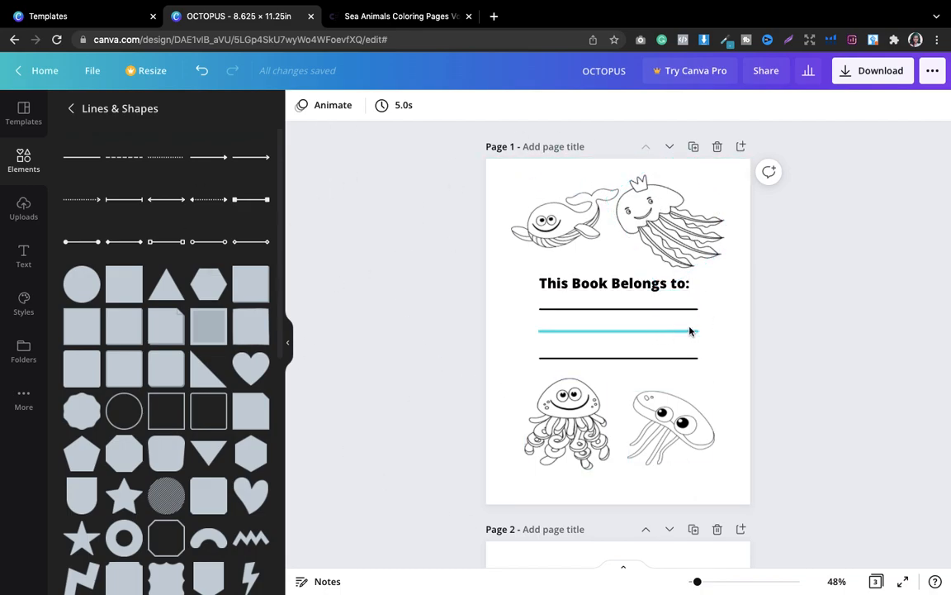
left_click(812, 341)
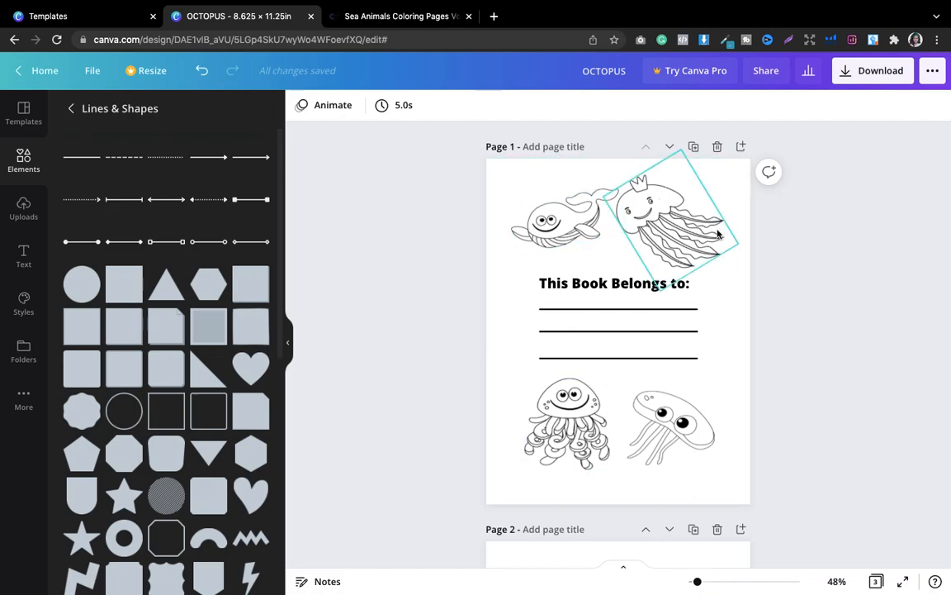
left_click(780, 312)
scroll(780, 314, "down", 1)
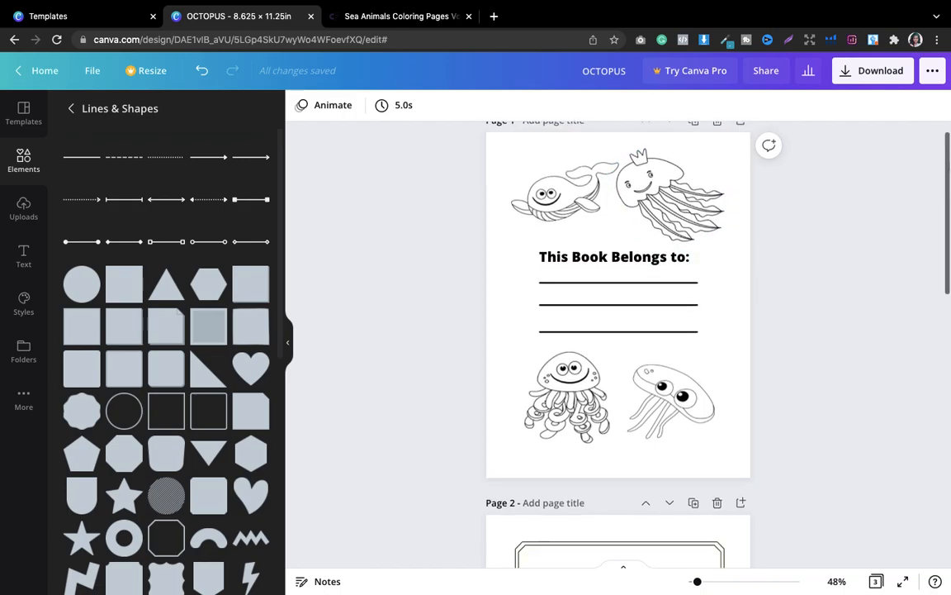
left_click_drag(947, 170, 947, 315)
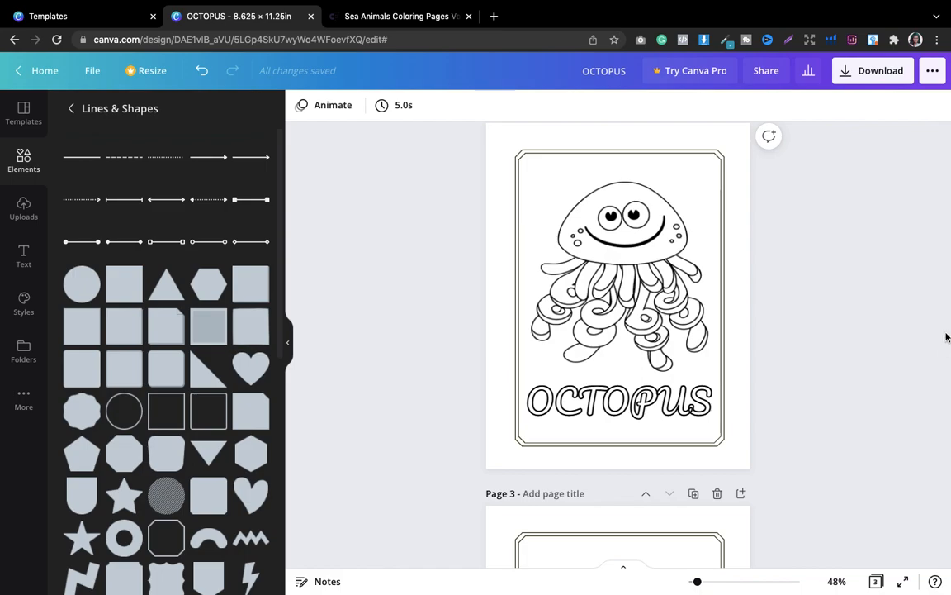
left_click_drag(946, 336, 936, 112)
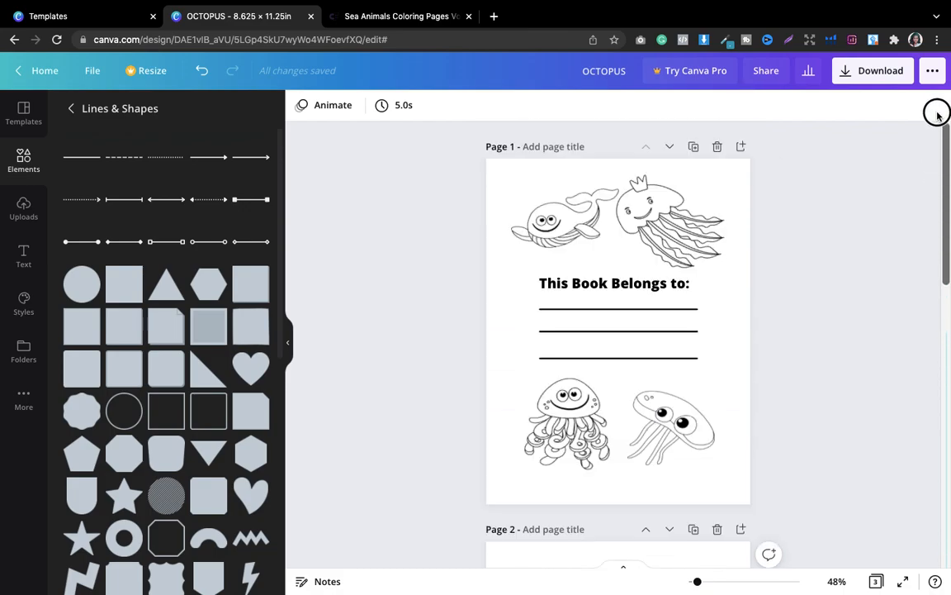